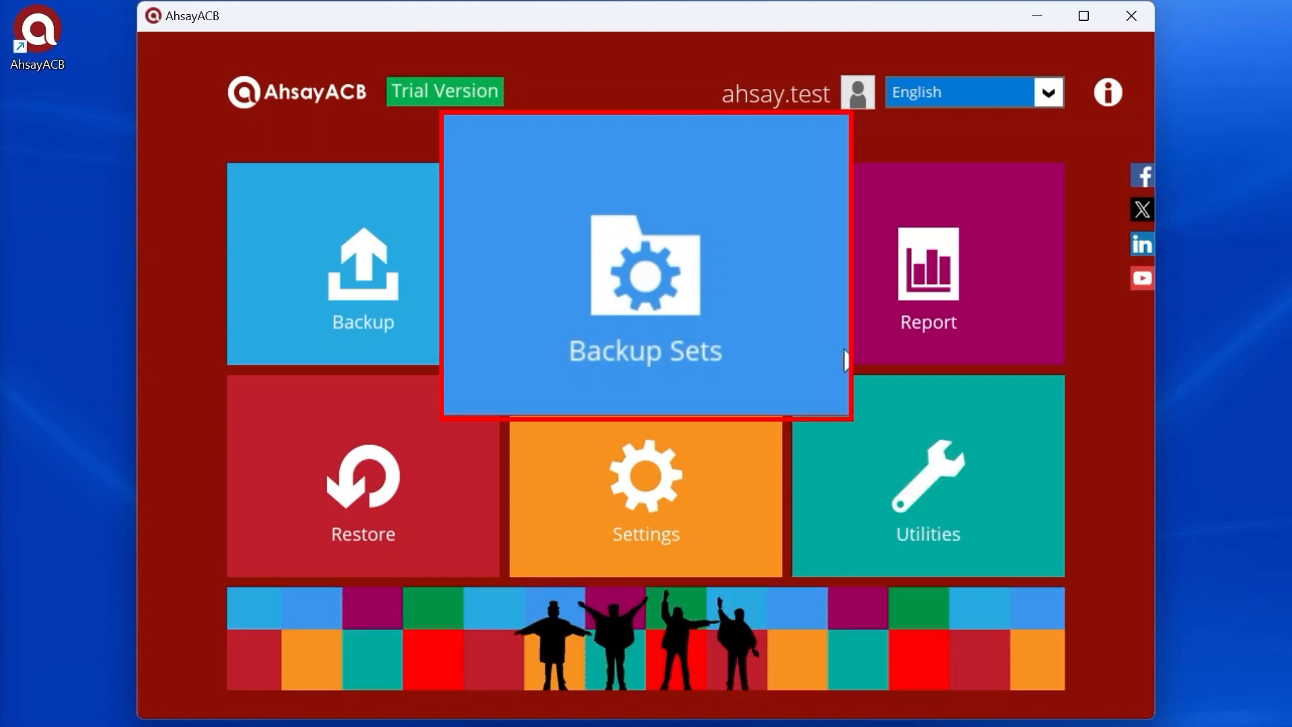
- Create a new File Backup set named "File Backup on AhsayACB using Windows" and continue to its backup source
click(736, 261)
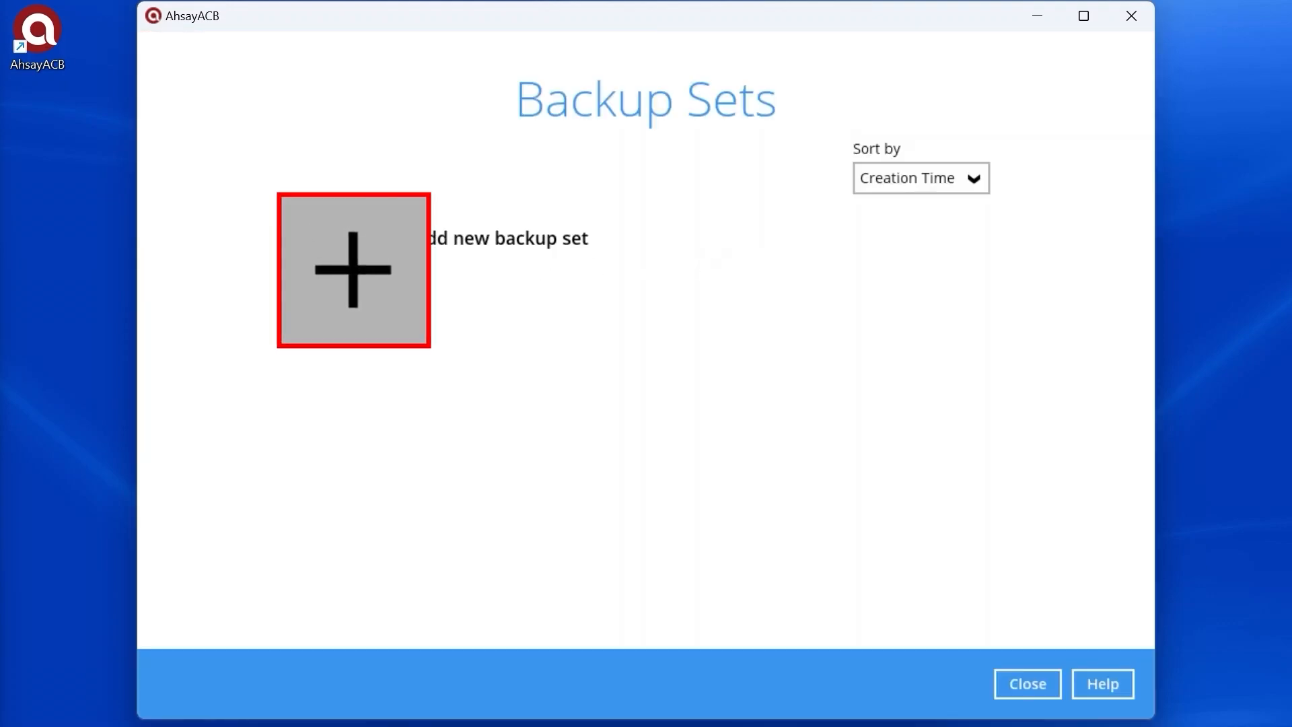
click(372, 275)
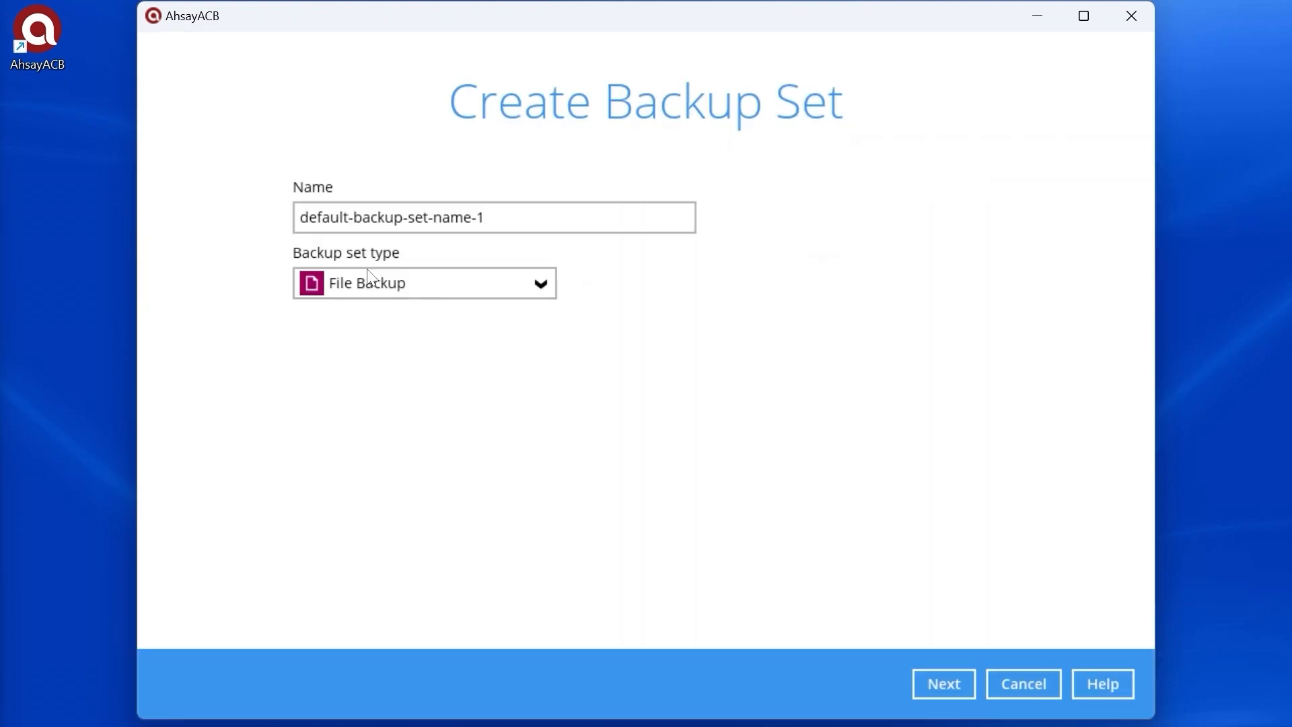
double_click(494, 218)
key(ctrl+a)
text(File Backup on AhsayACB using Windows)
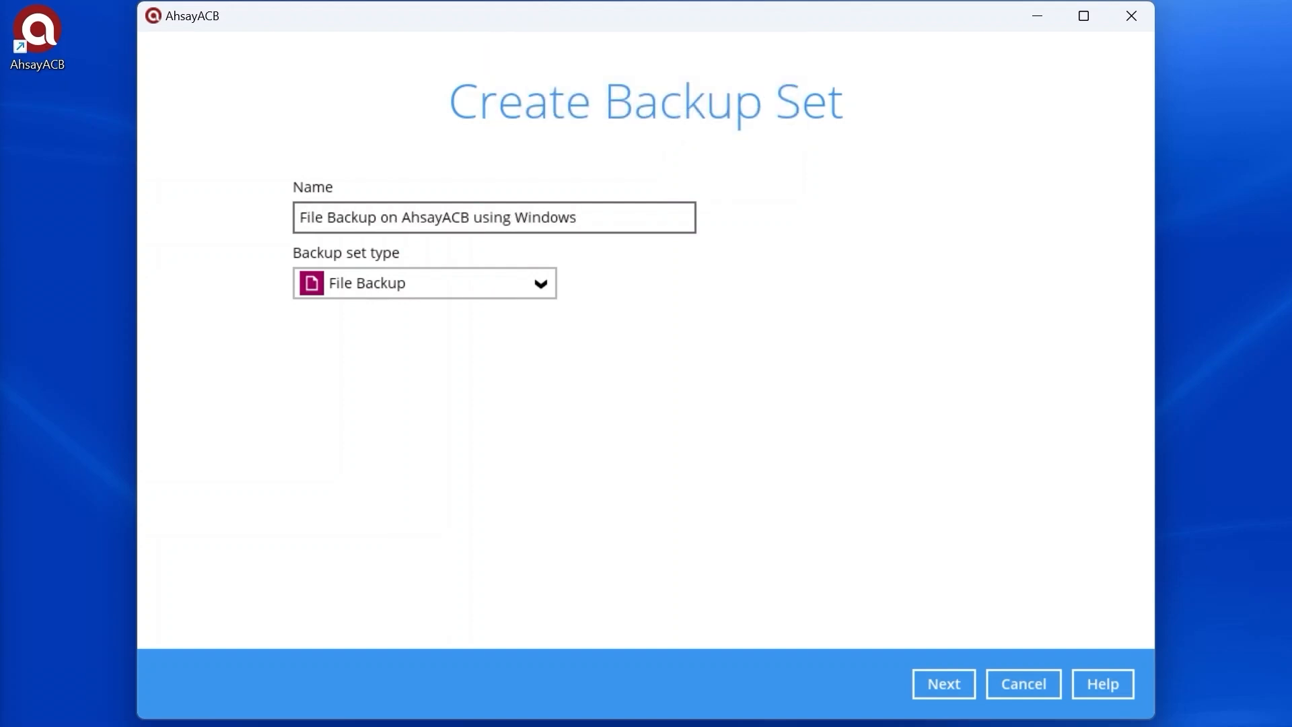
click(942, 685)
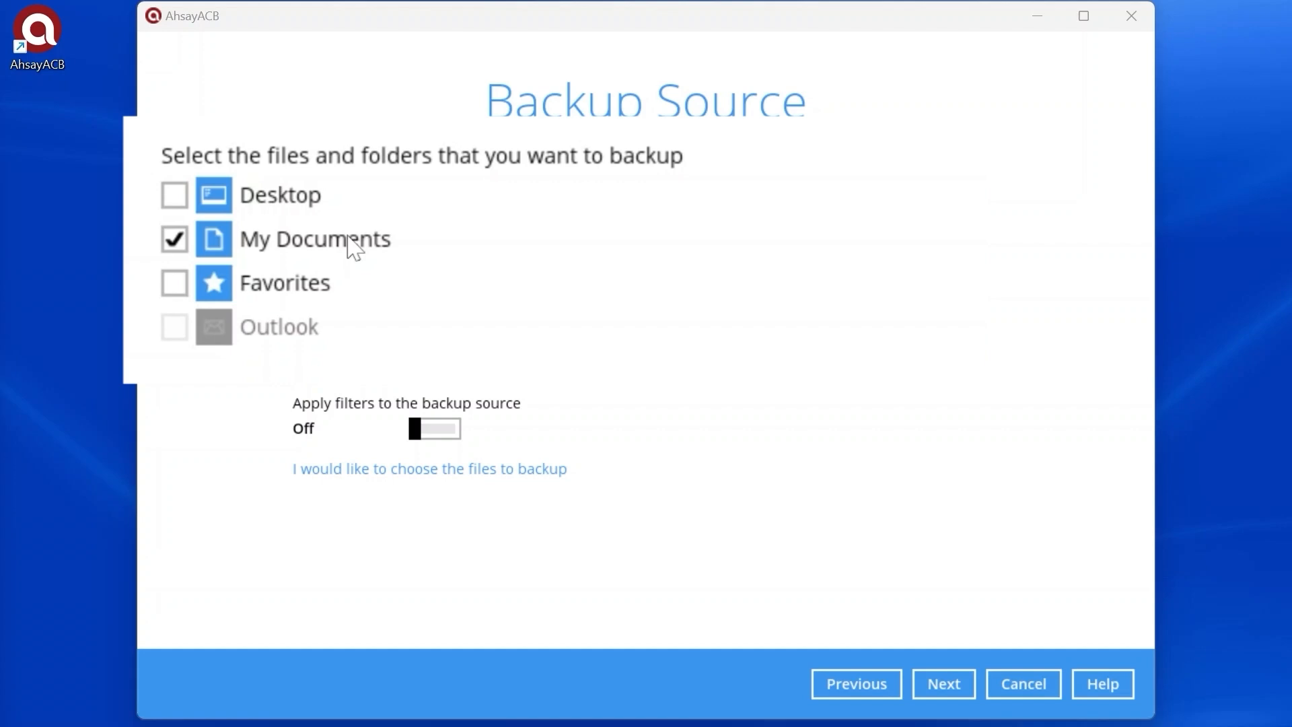
- Deselect My Documents as backup source, then choose files manually and expand the C: drive folders down to Documents and its 0219 subfolder
click(184, 246)
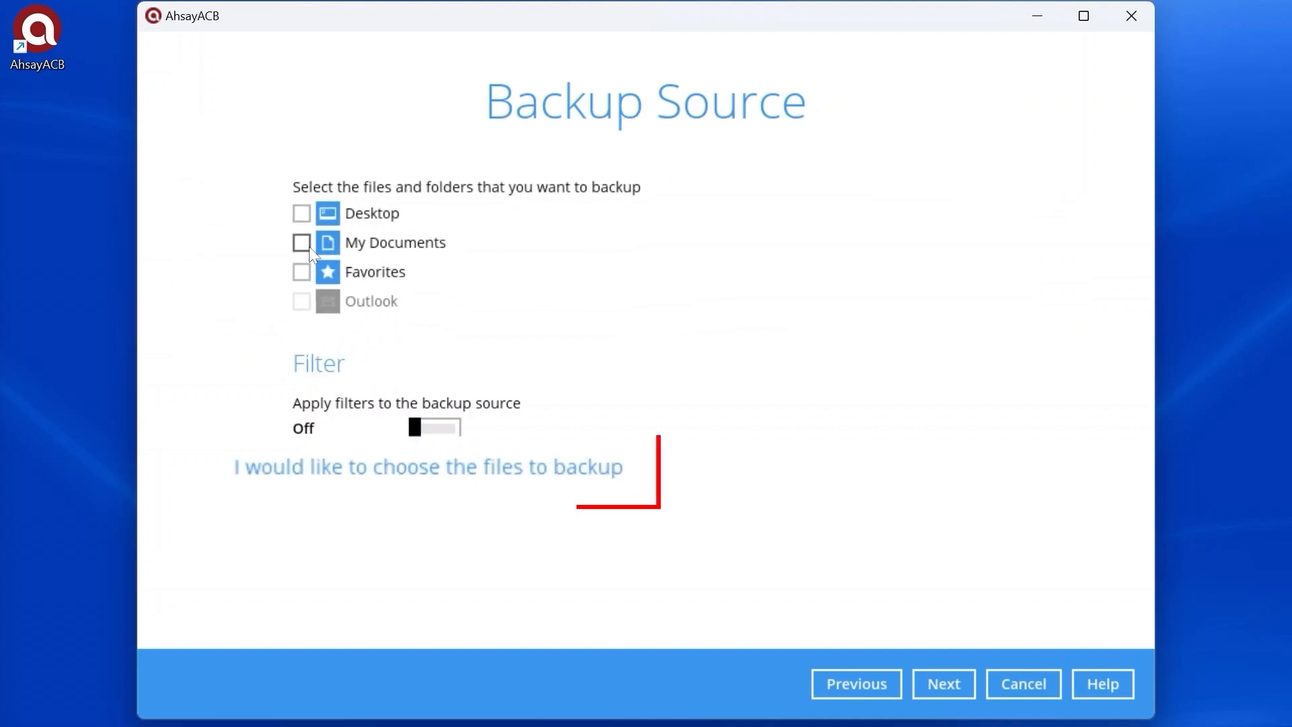
click(484, 471)
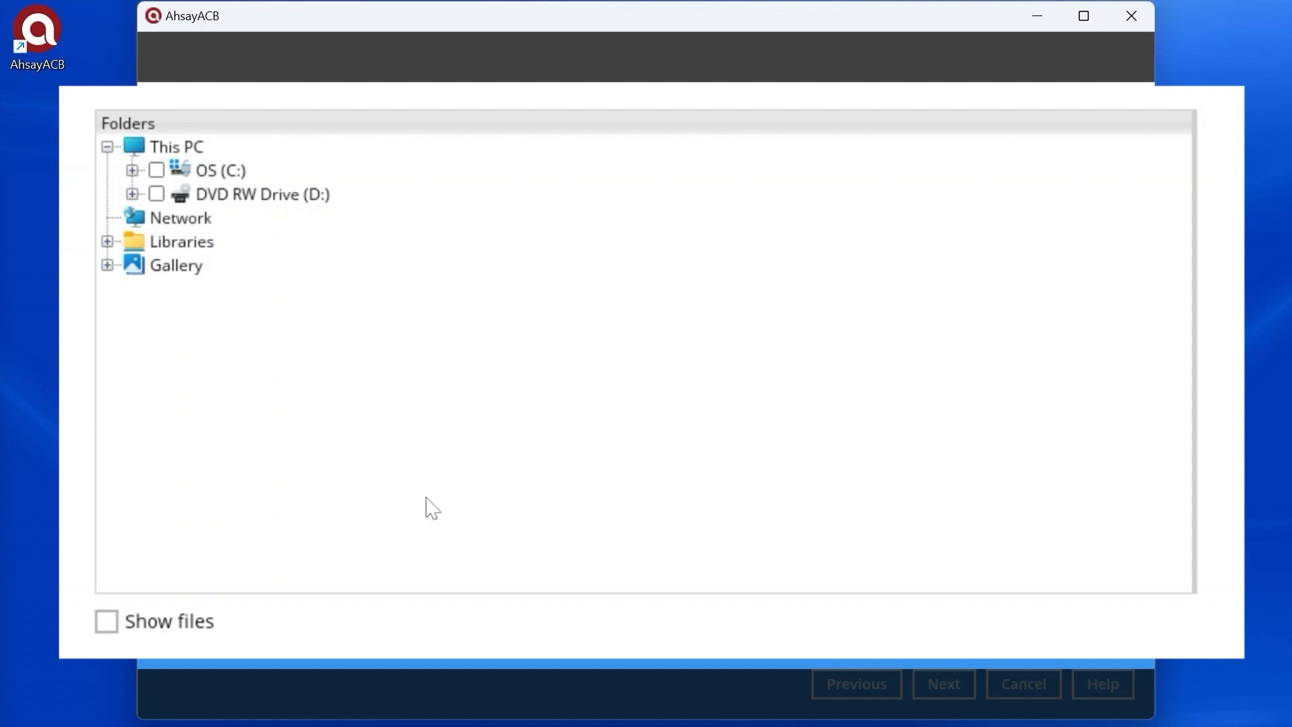
click(132, 170)
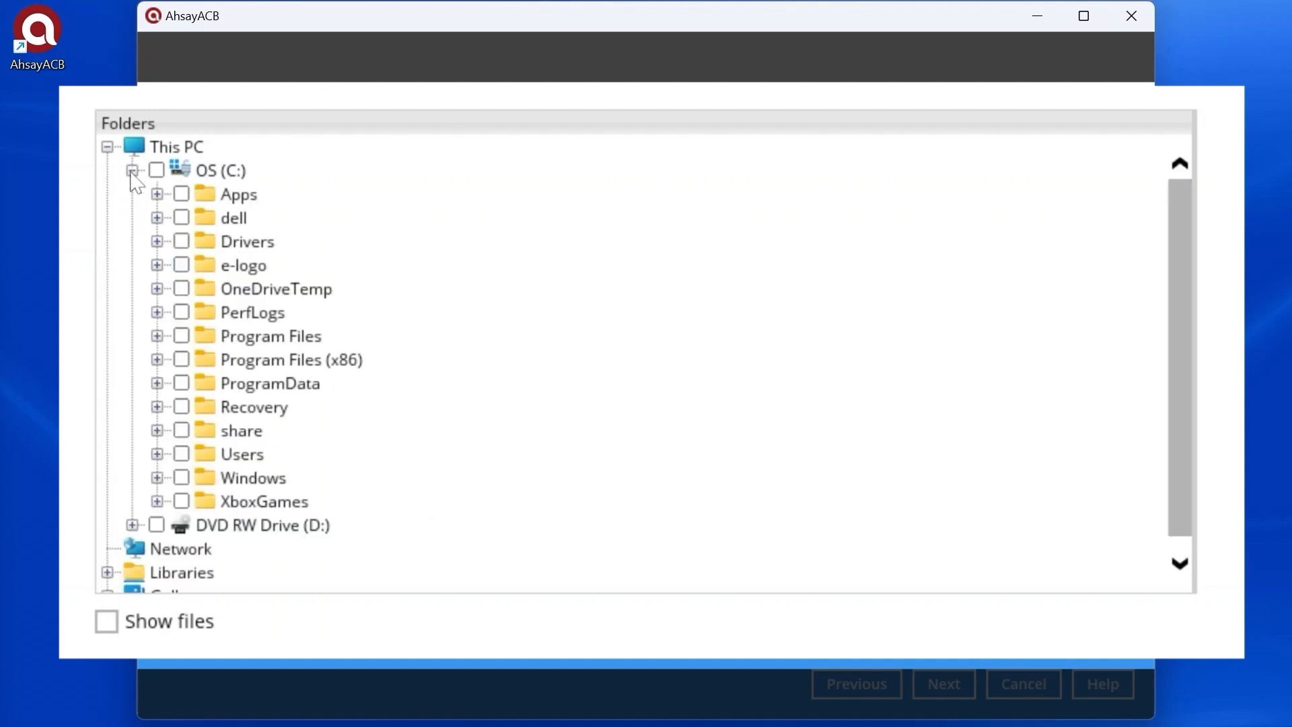
click(157, 454)
scroll(308, 424, down, 1)
click(181, 441)
scroll(182, 447, down, 3)
scroll(196, 404, down, 1)
click(207, 275)
click(232, 298)
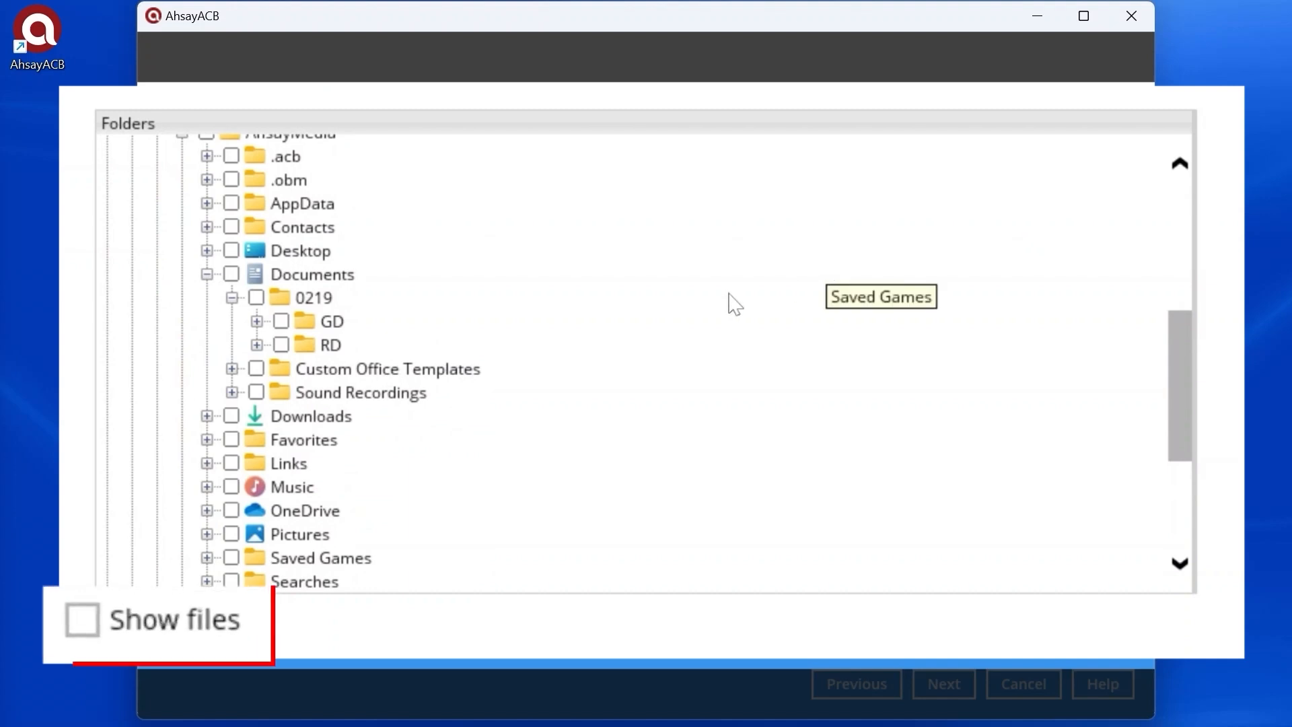
- Show files in the advanced backup source and select the entire 0219 folder for backup
click(107, 621)
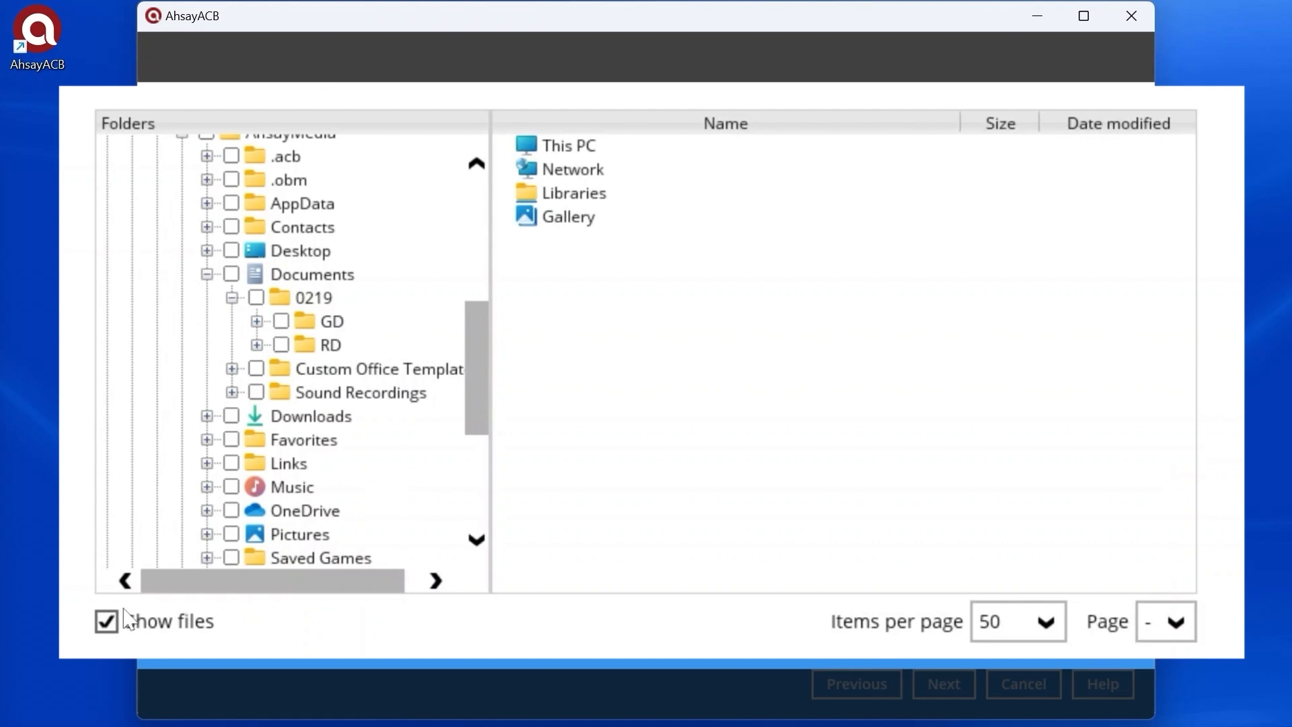
click(317, 301)
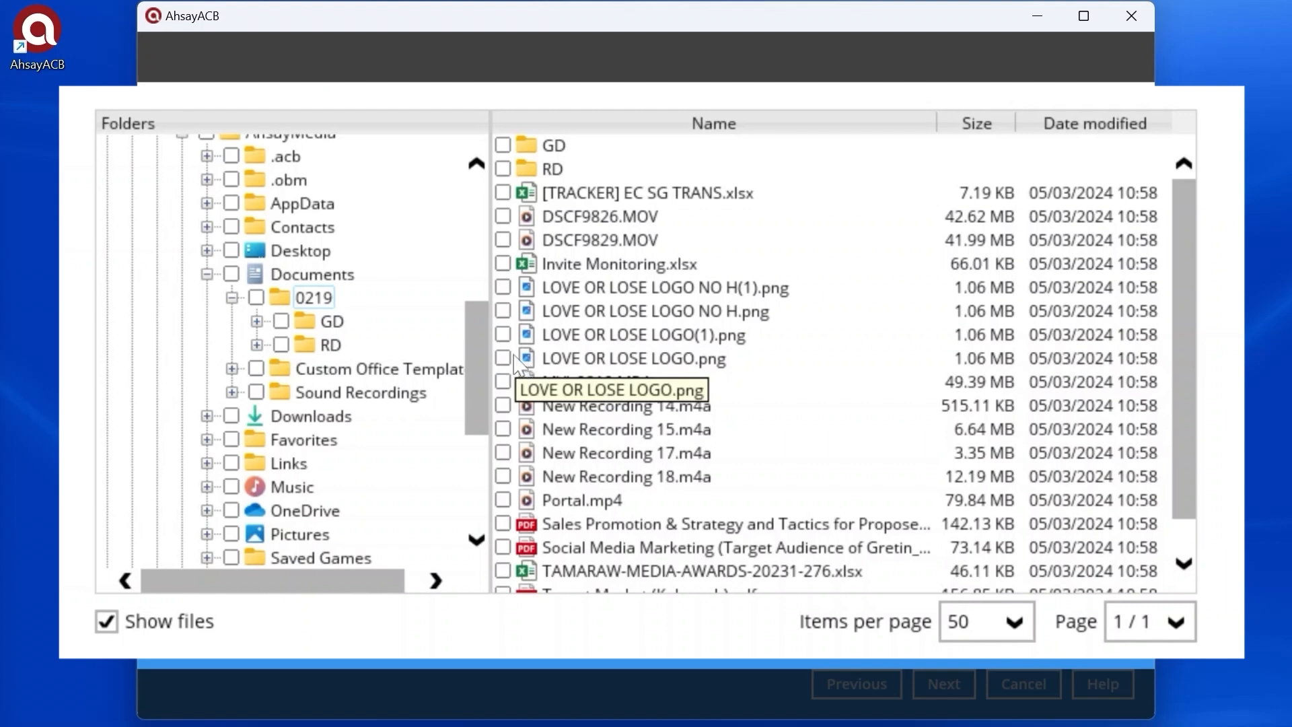
click(257, 298)
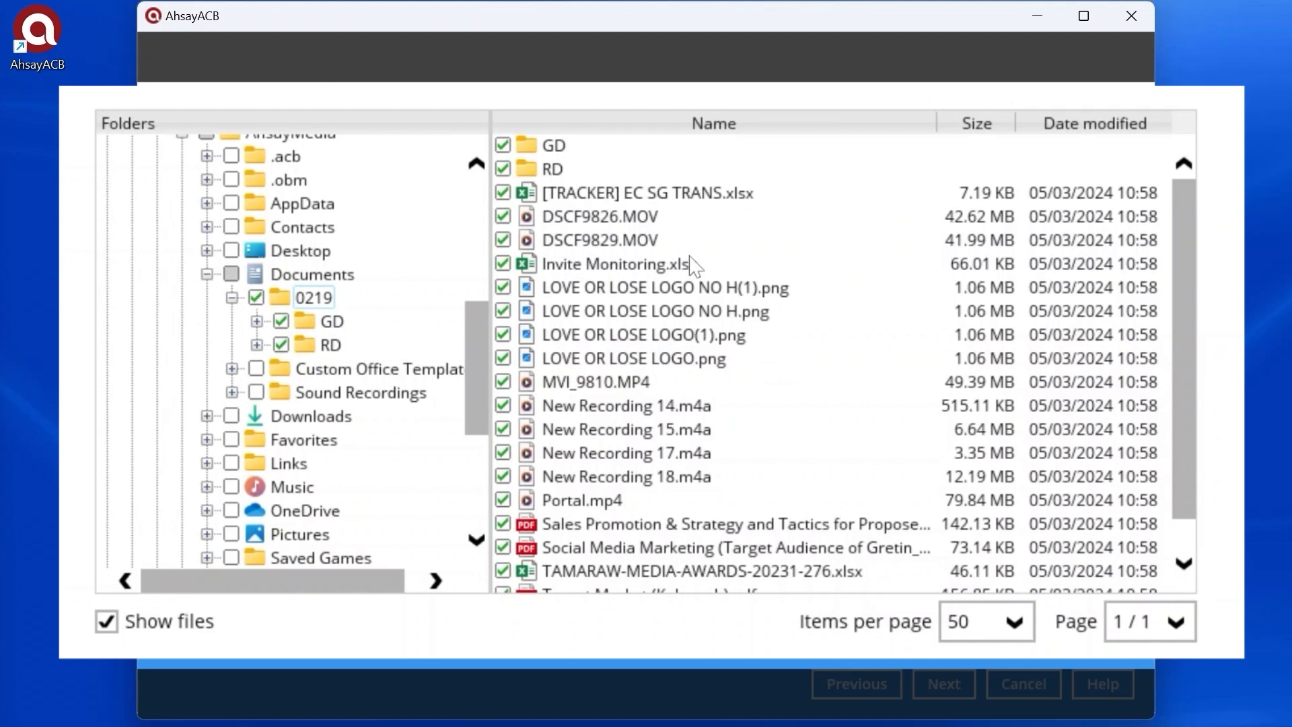
- Review the files in the GD and RD subfolders of 0219, then accept the backup source and continue to scheduling
click(330, 321)
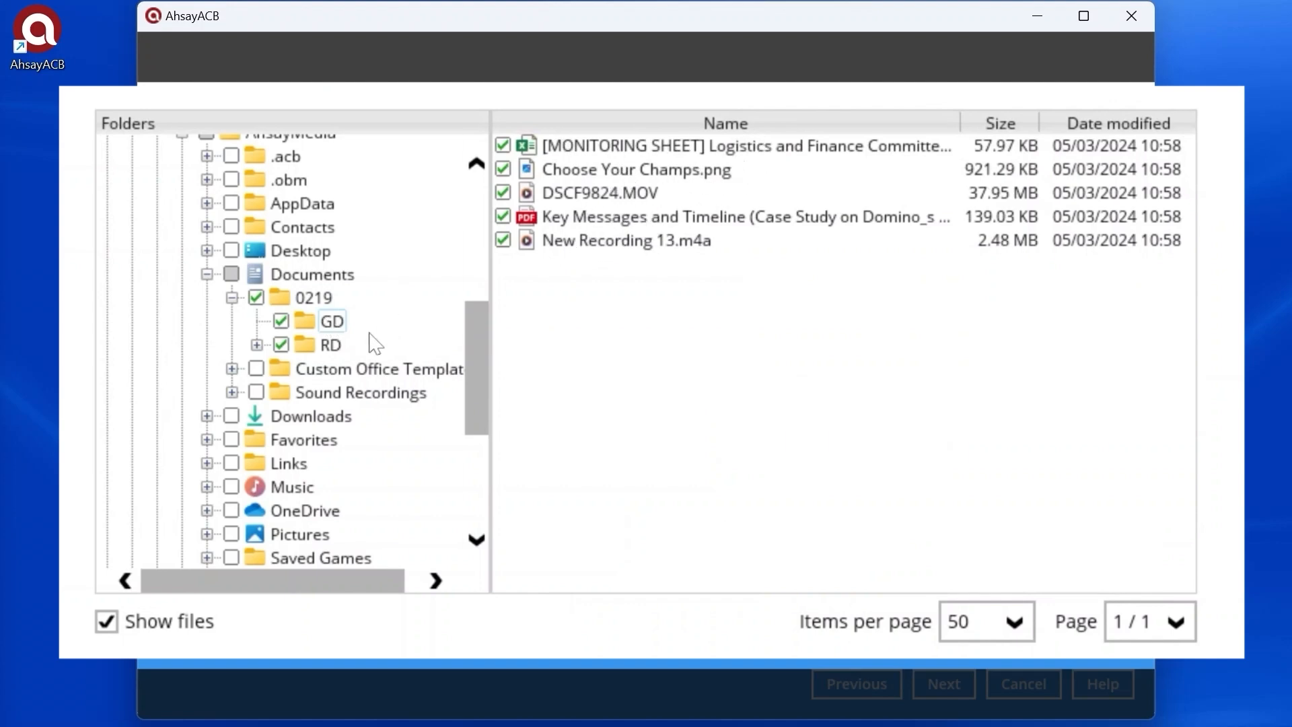
click(330, 346)
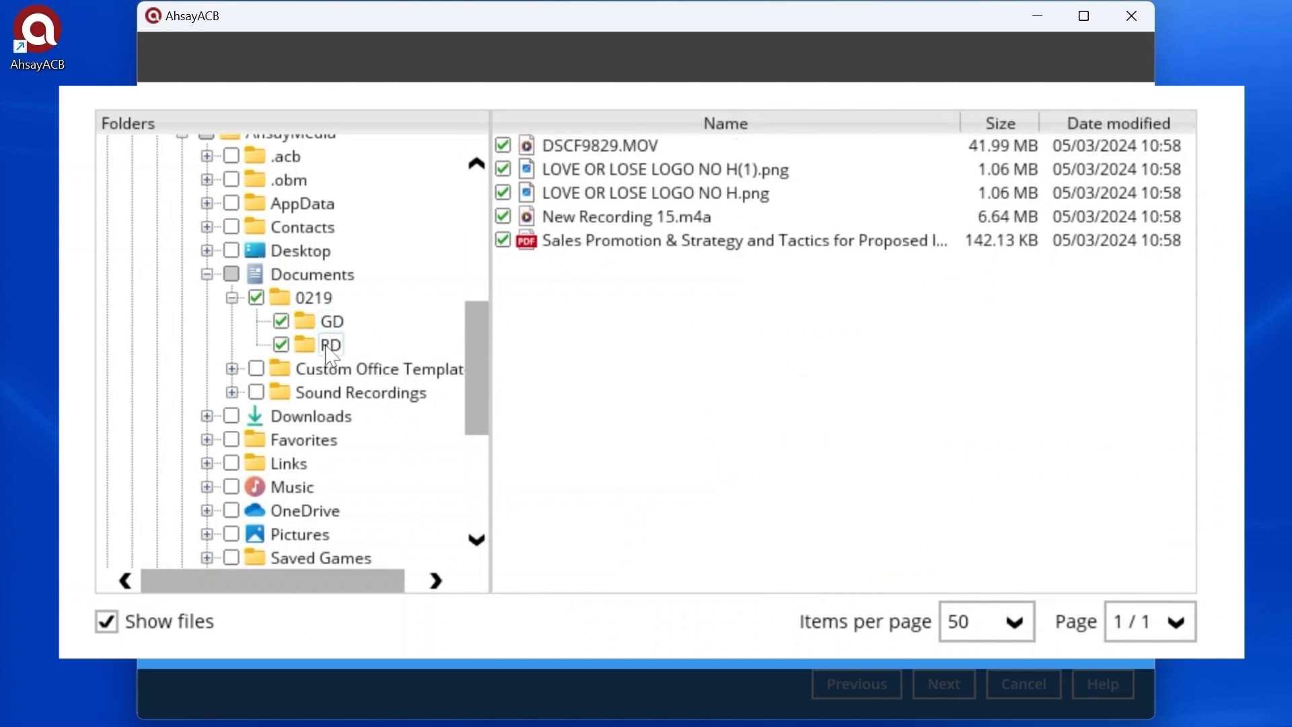
click(309, 304)
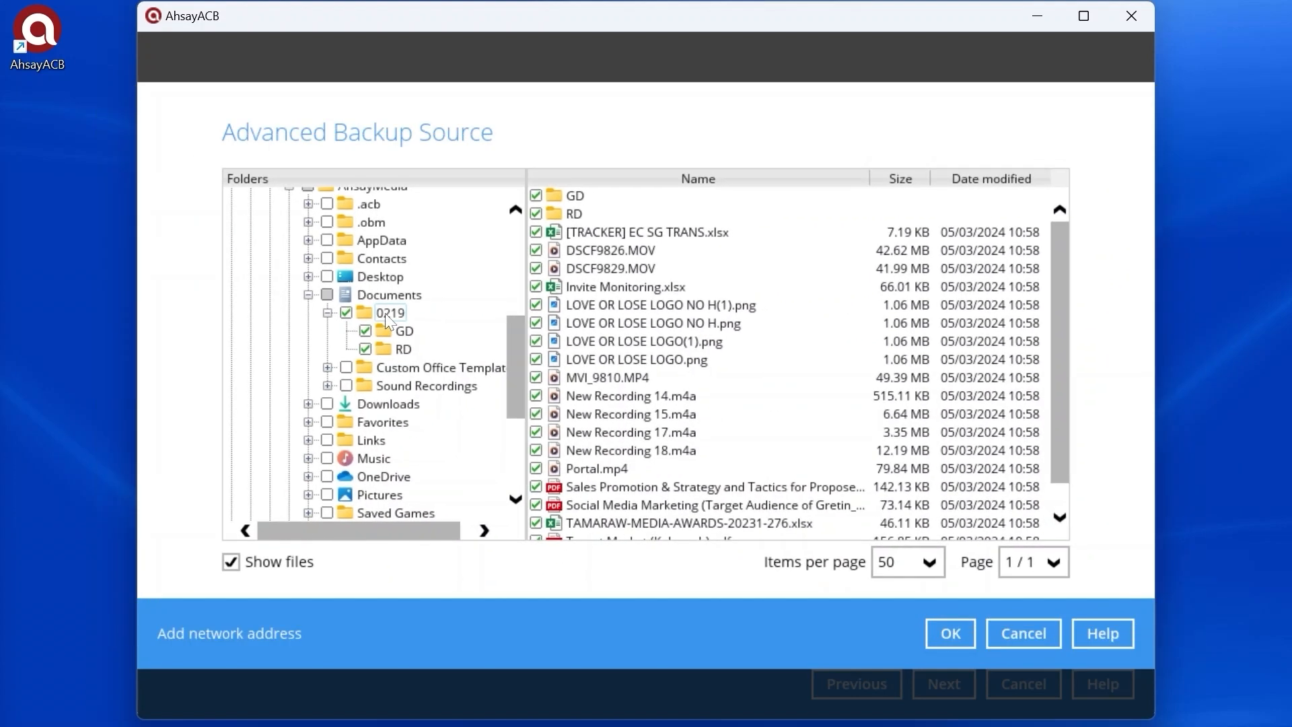
click(951, 633)
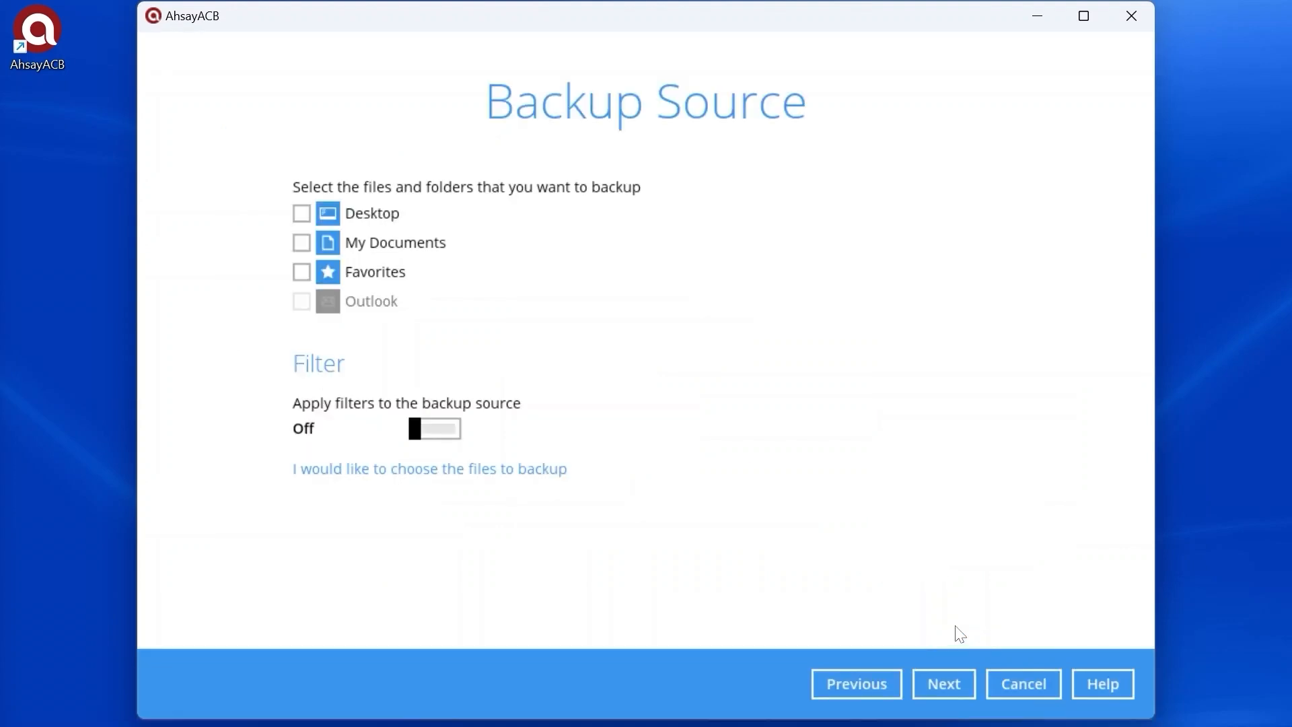
click(942, 676)
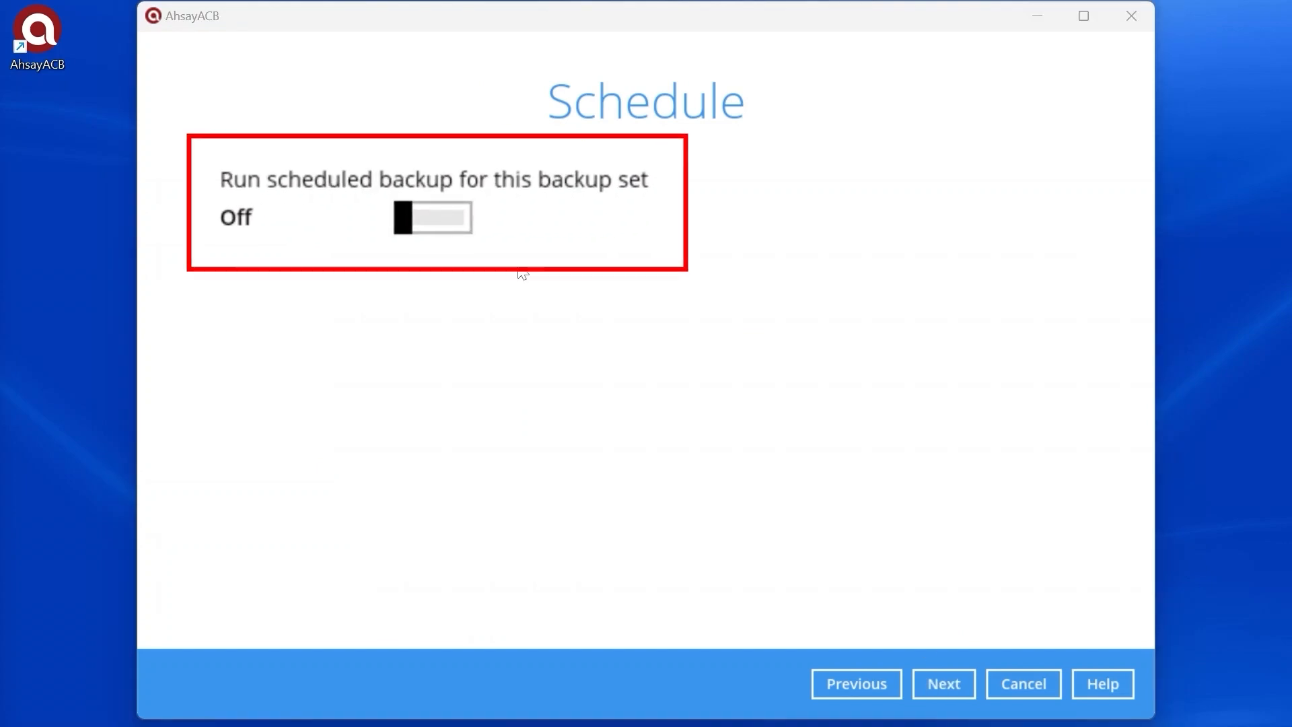
- Enable scheduled backups for the backup set and add a schedule named "Daily backup at 18:00"
click(431, 220)
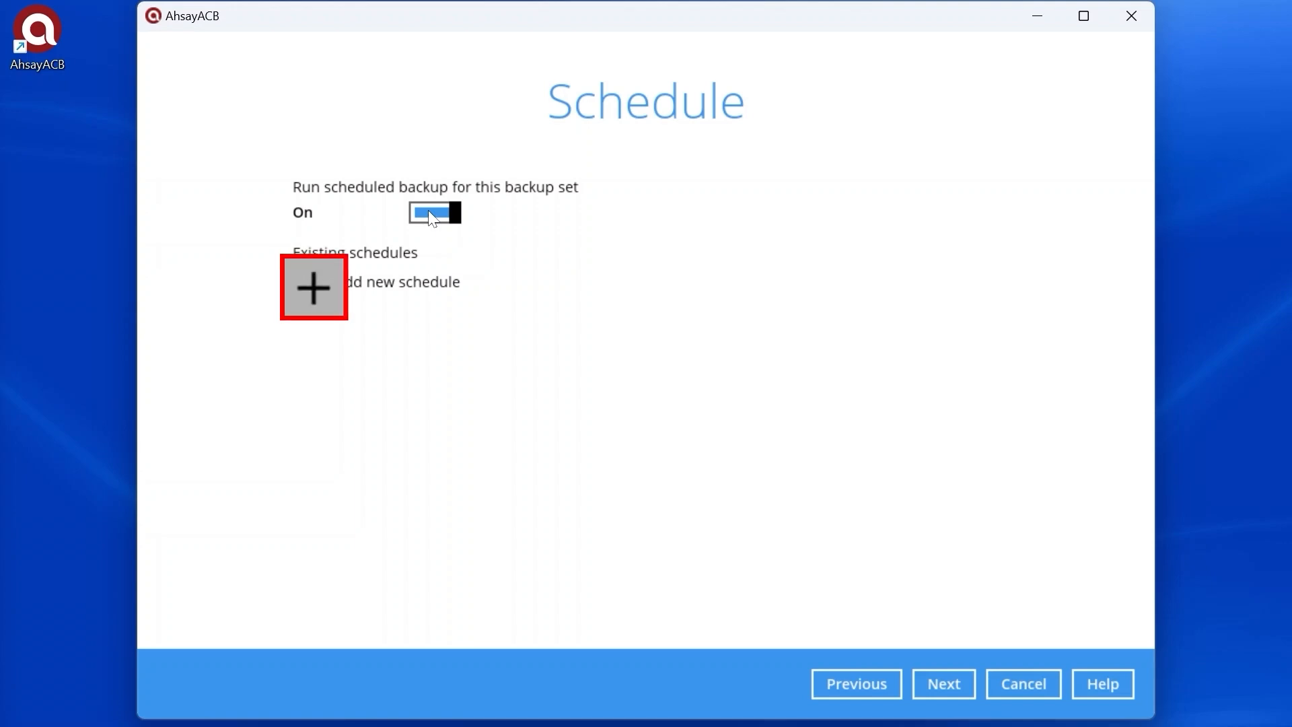
click(320, 298)
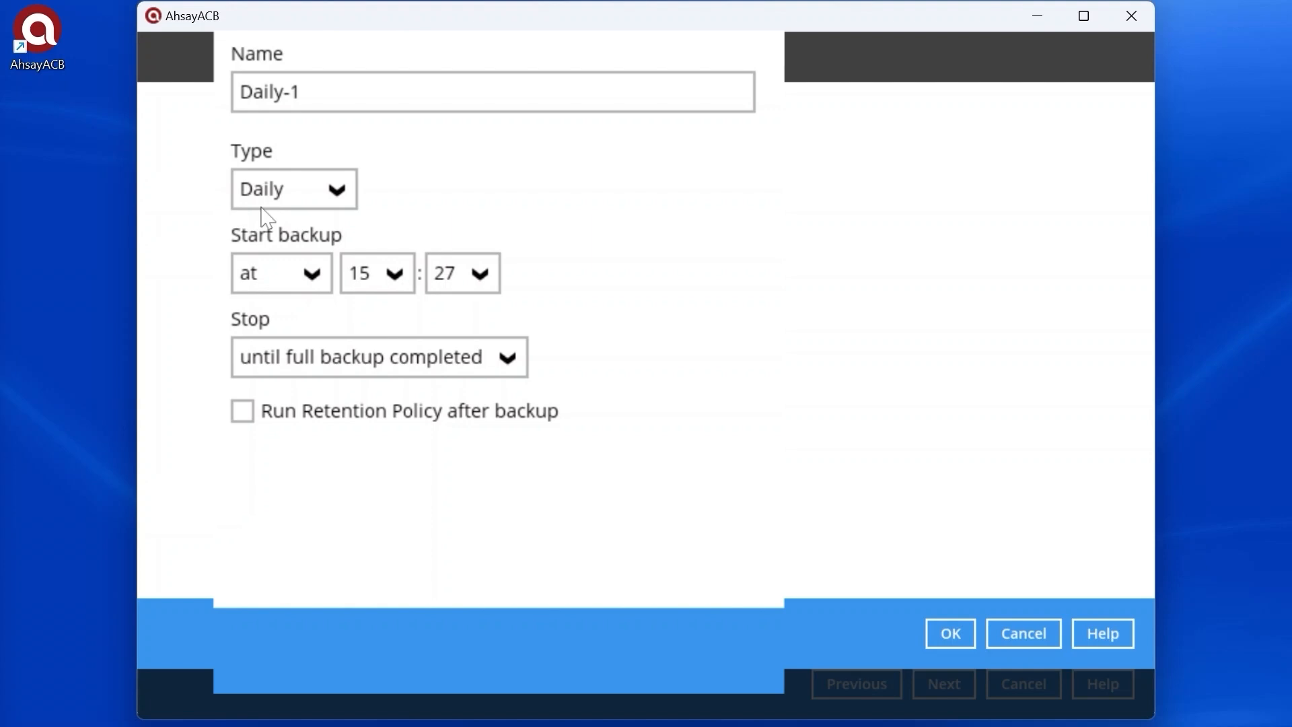
drag(302, 92, 239, 92)
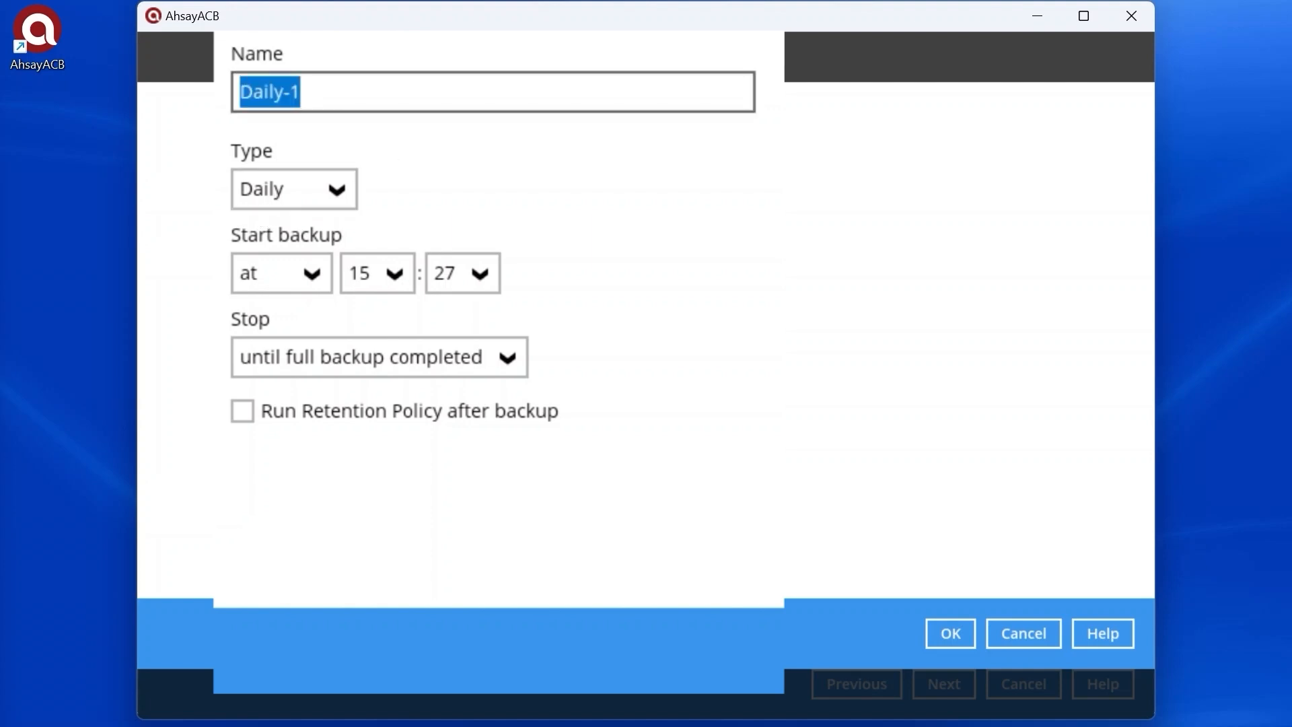
text(Daily backup at 18:00)
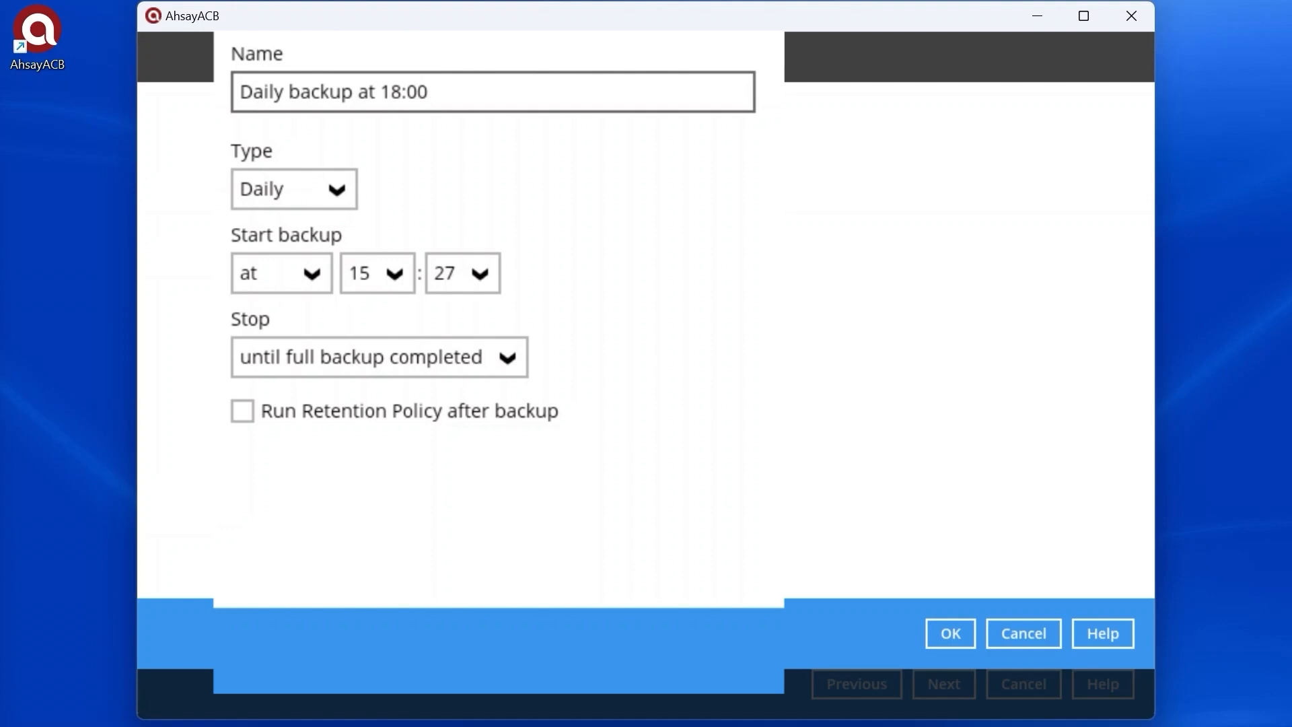
- Check the available schedule types, keep Daily, and set the backup start time to 18:00
click(351, 189)
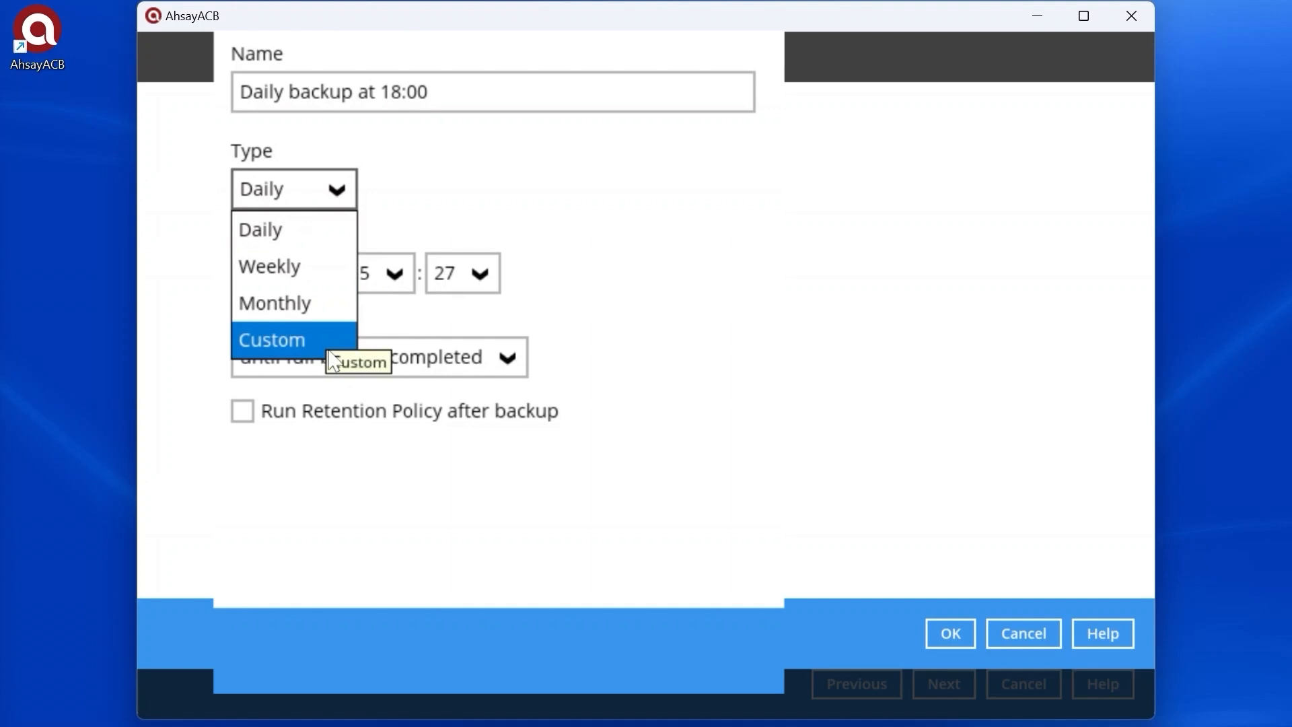
click(395, 274)
click(378, 424)
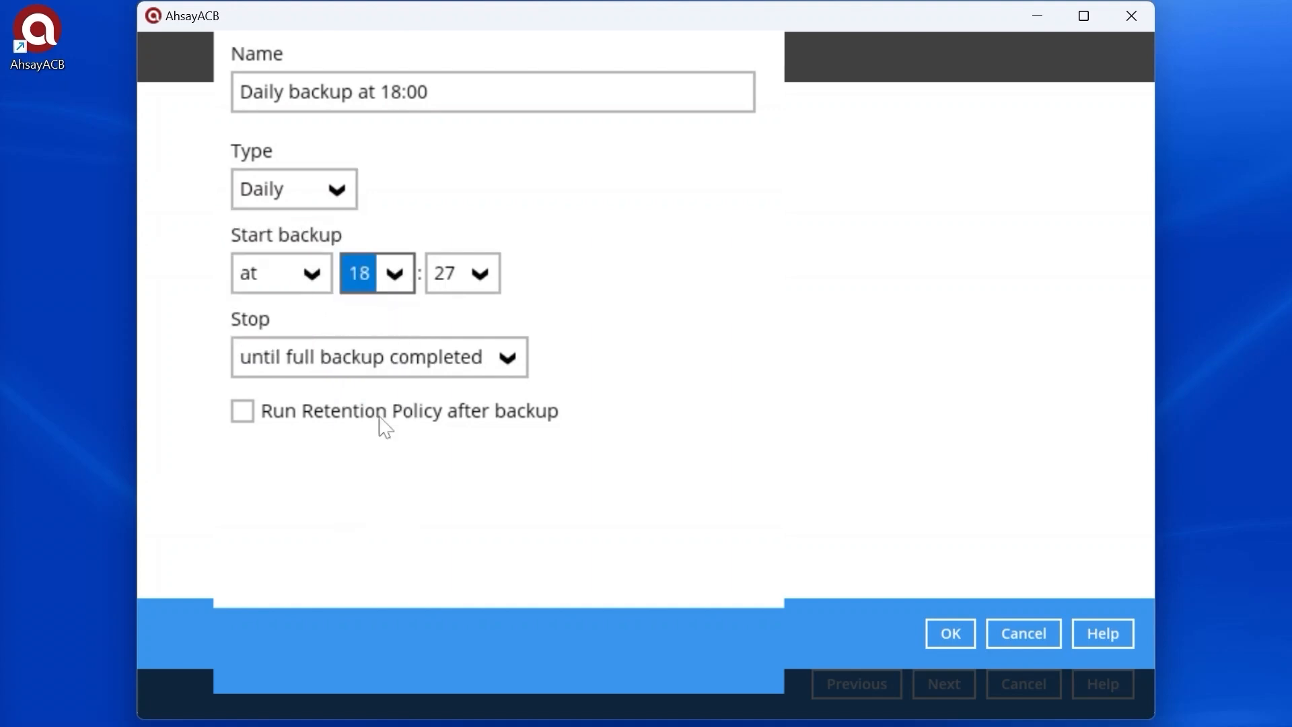
click(481, 273)
scroll(452, 323, up, 9)
click(456, 328)
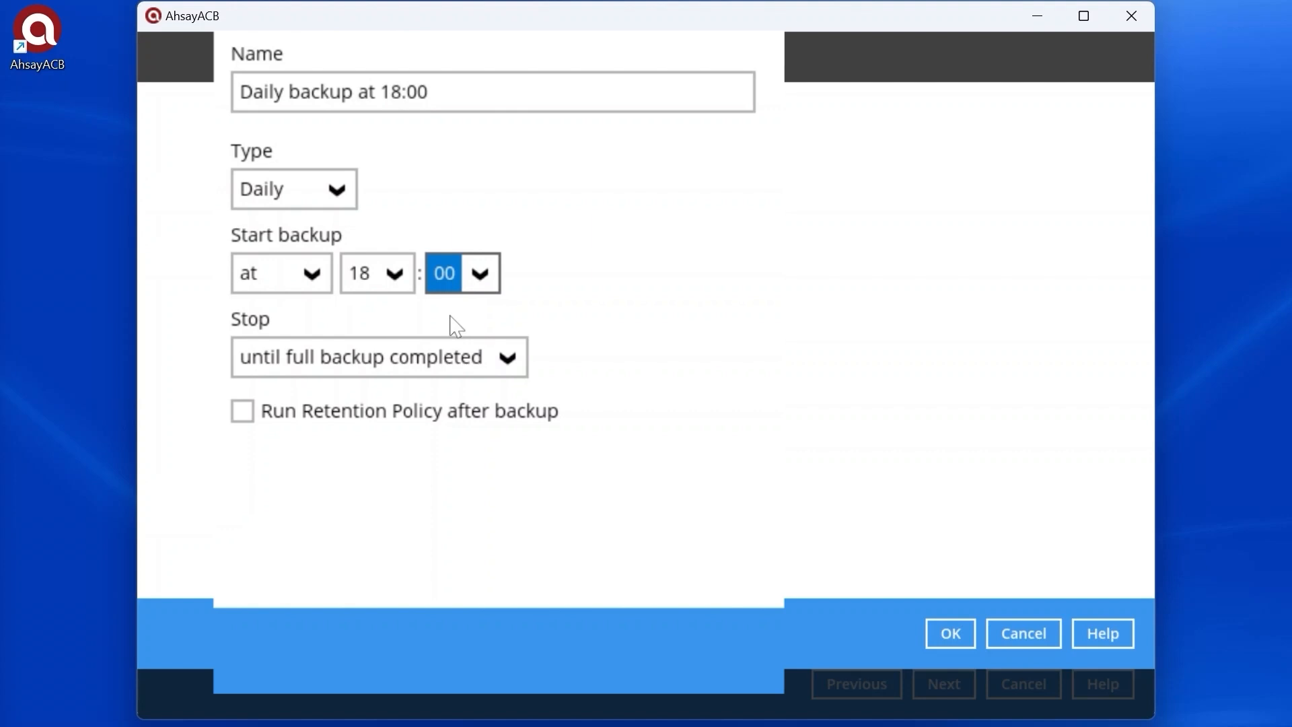
click(621, 299)
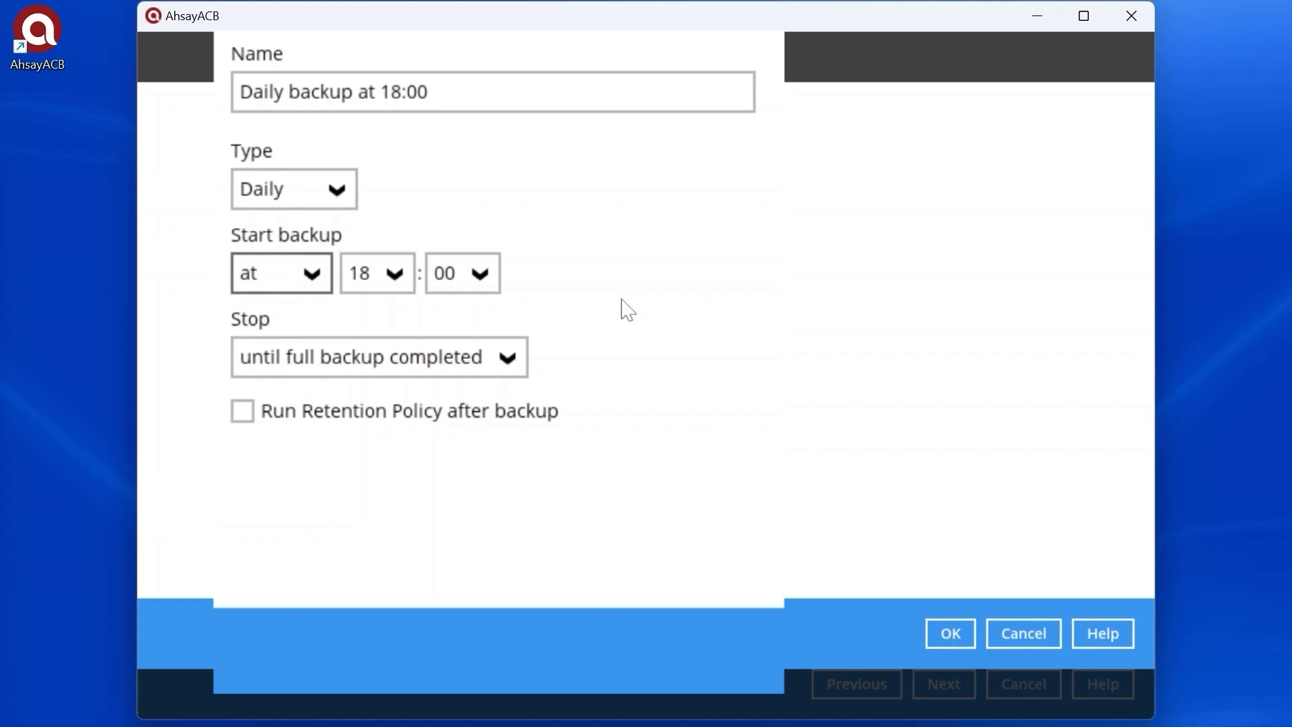
- Try the periodic "every" start option, look through its intervals up to 12 hours, and return to the fixed "at" start
click(313, 274)
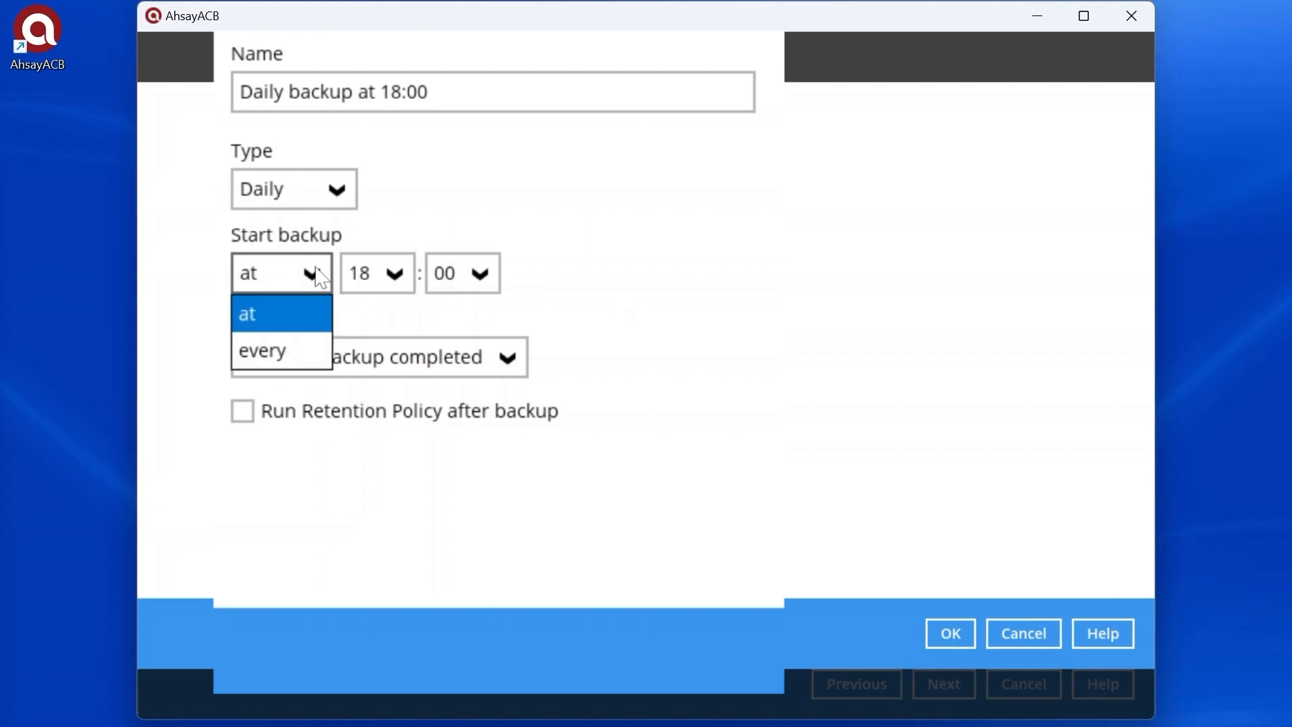
click(307, 360)
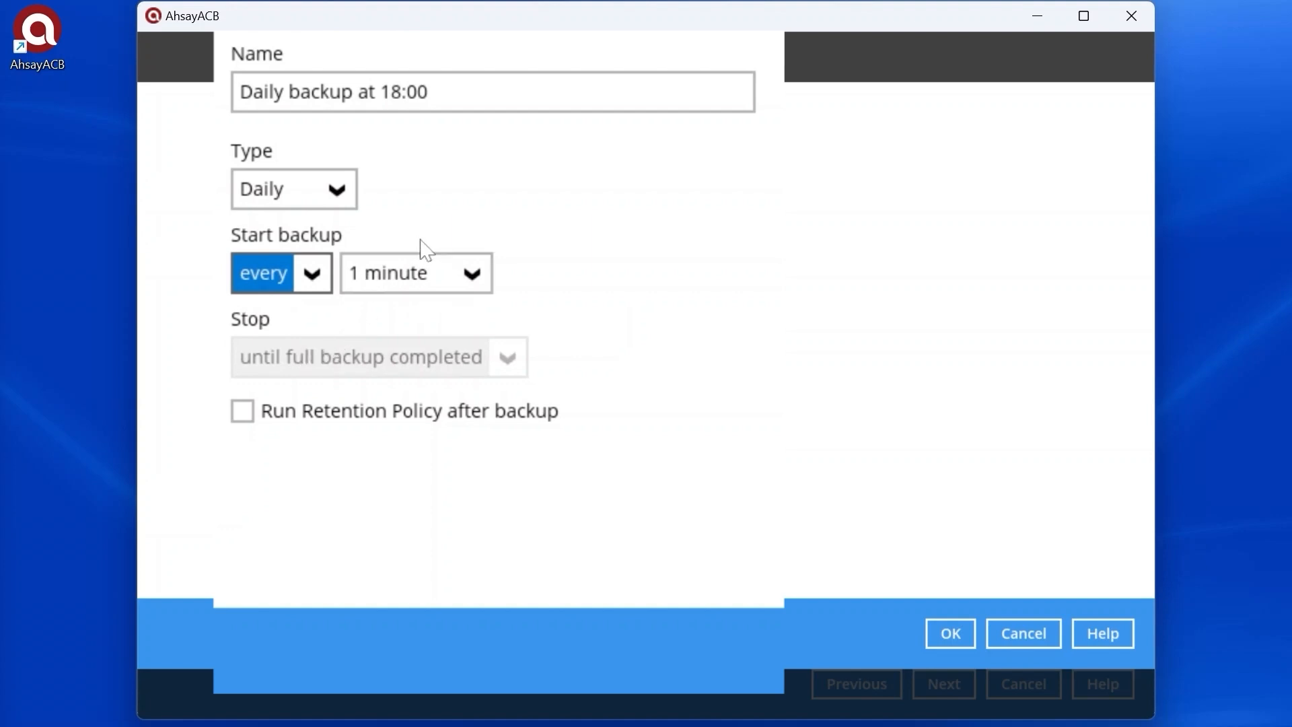
click(465, 273)
scroll(447, 417, down, 3)
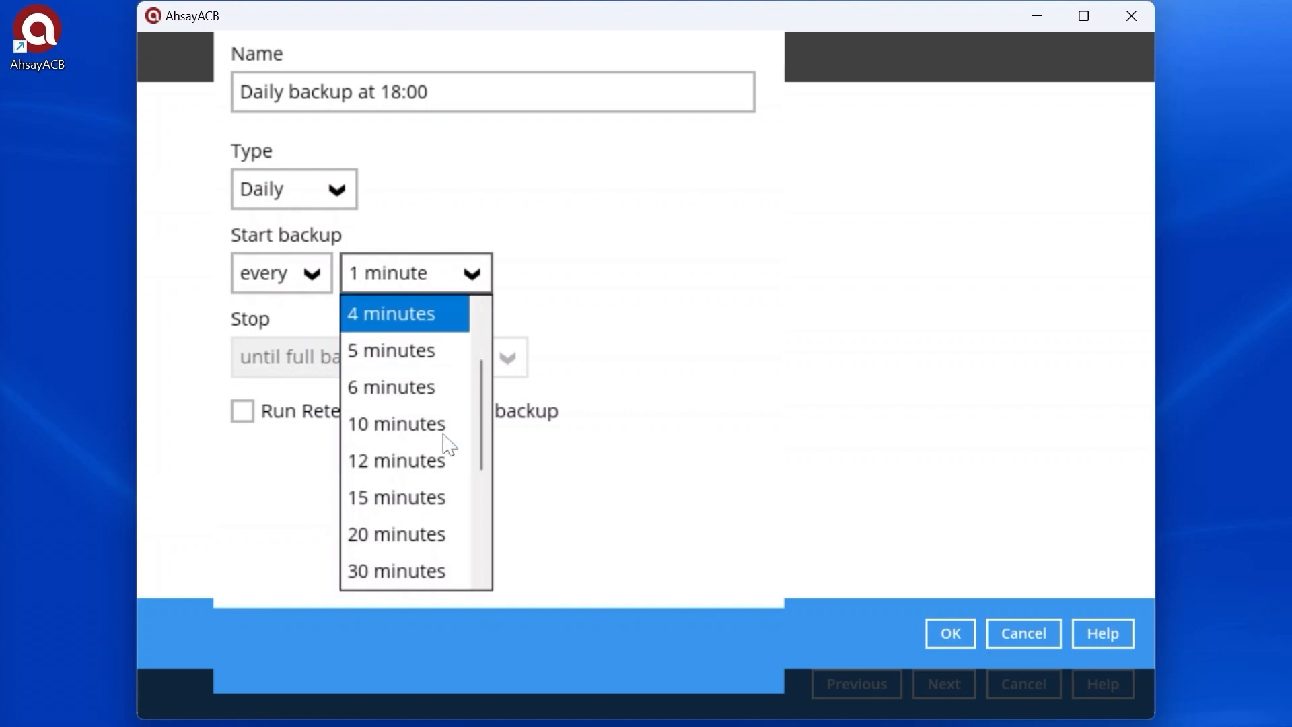
scroll(423, 567, down, 1)
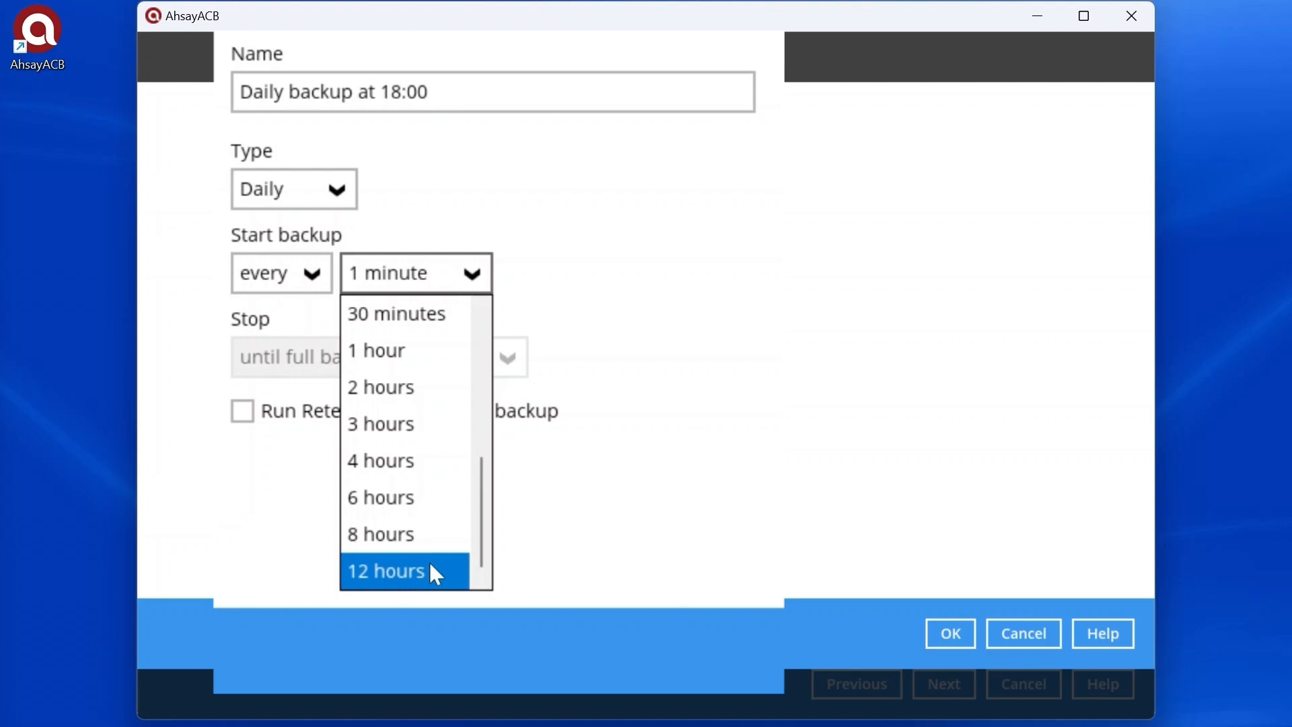
click(737, 347)
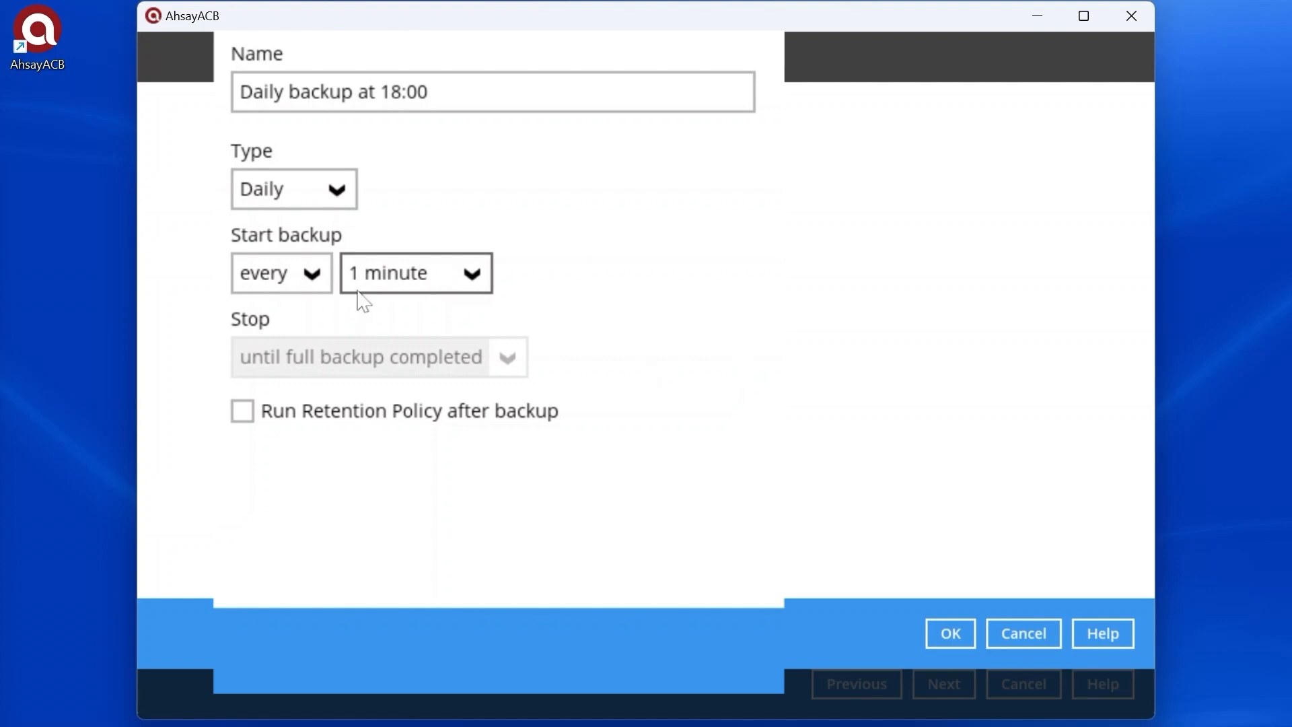
click(326, 279)
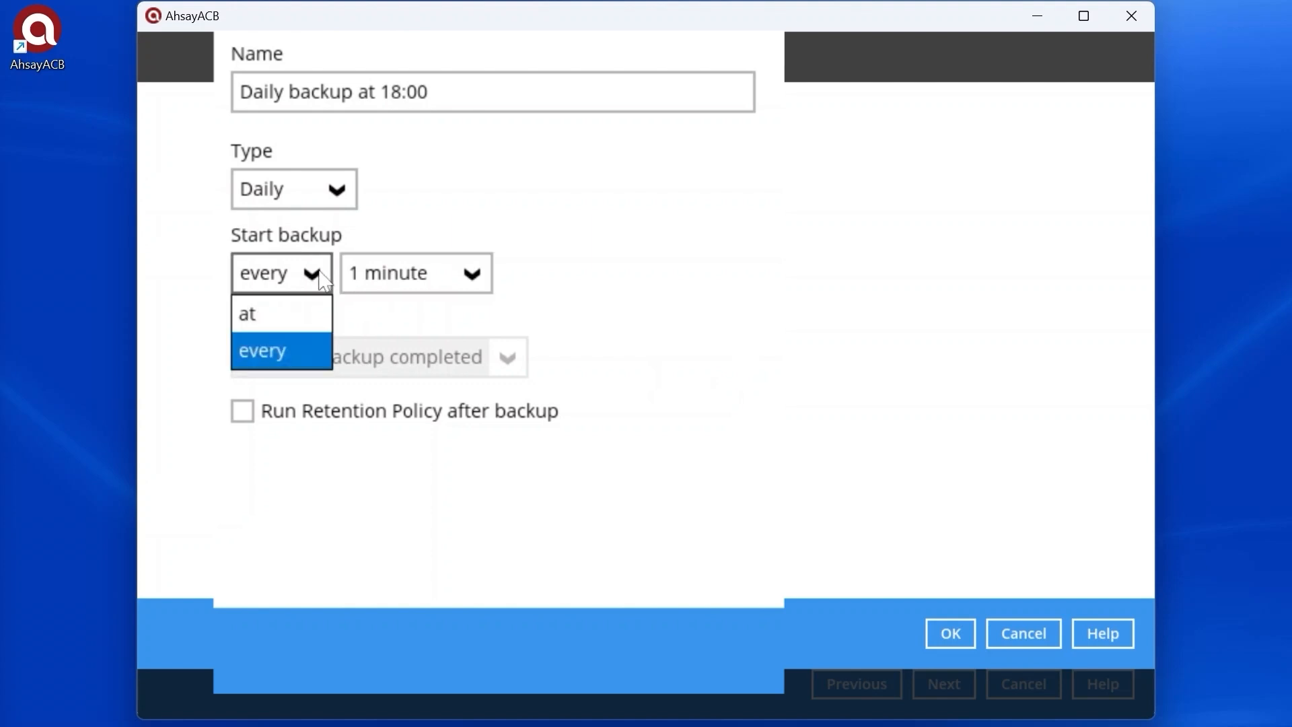
click(311, 314)
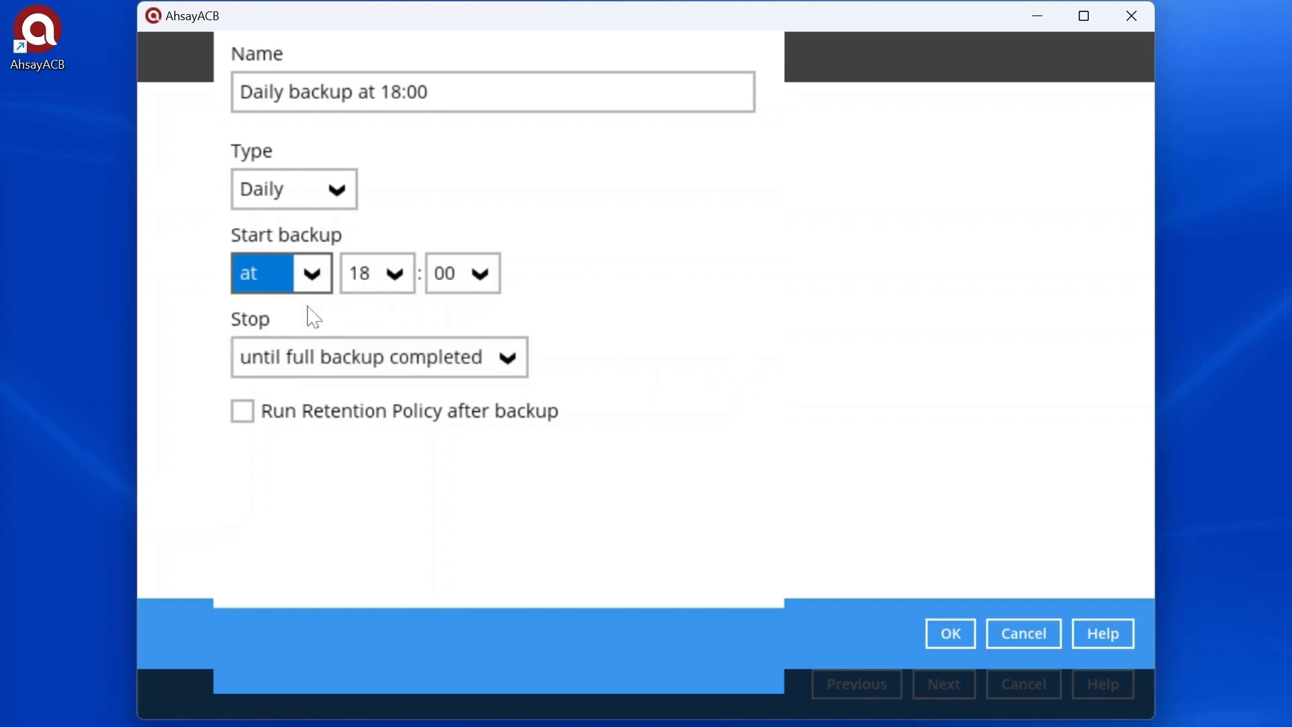
- Try the "after" stop option, look through its hour choices up to 24, and return to "until full backup completed"
click(506, 364)
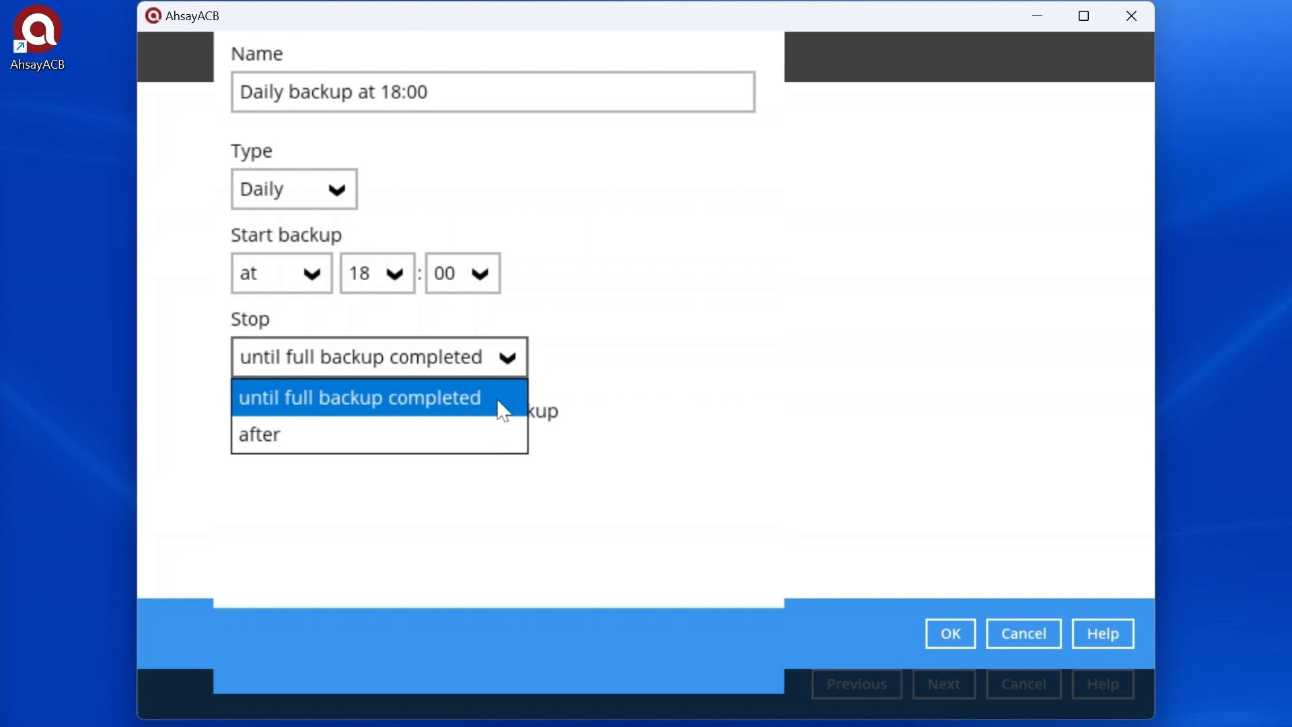
click(470, 430)
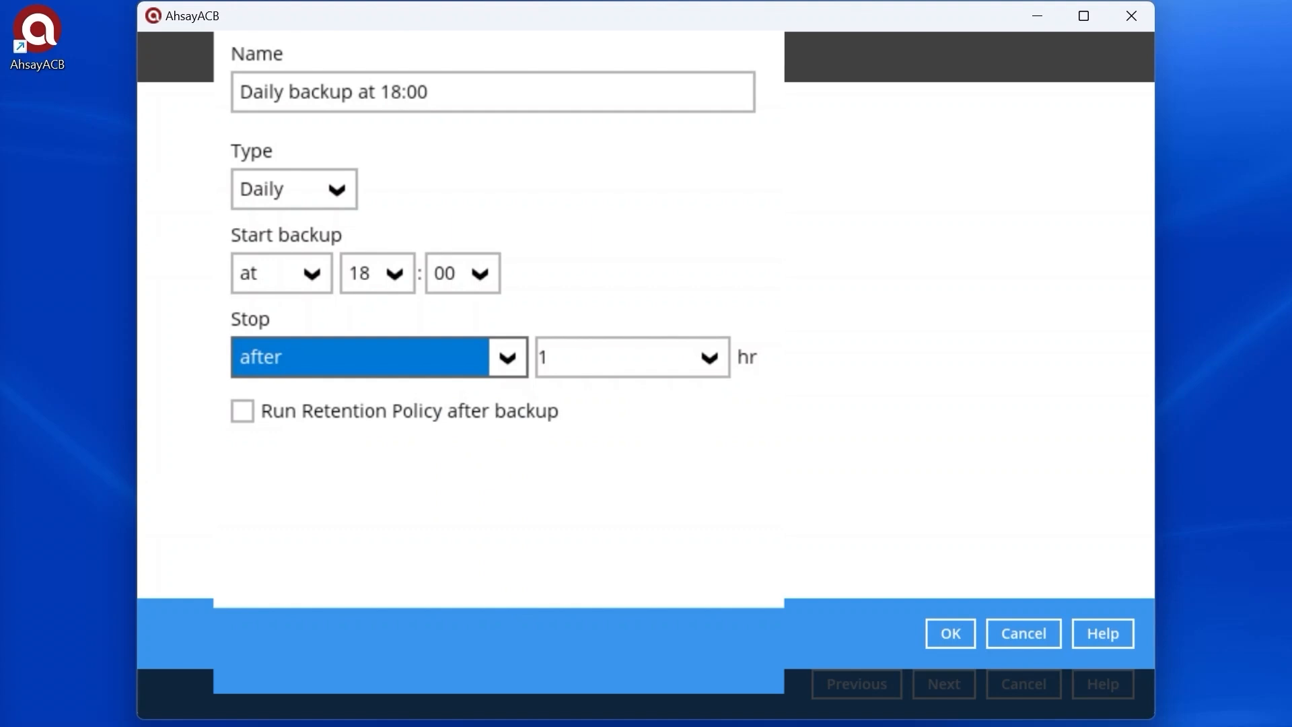
click(656, 357)
scroll(659, 484, down, 3)
scroll(646, 558, down, 3)
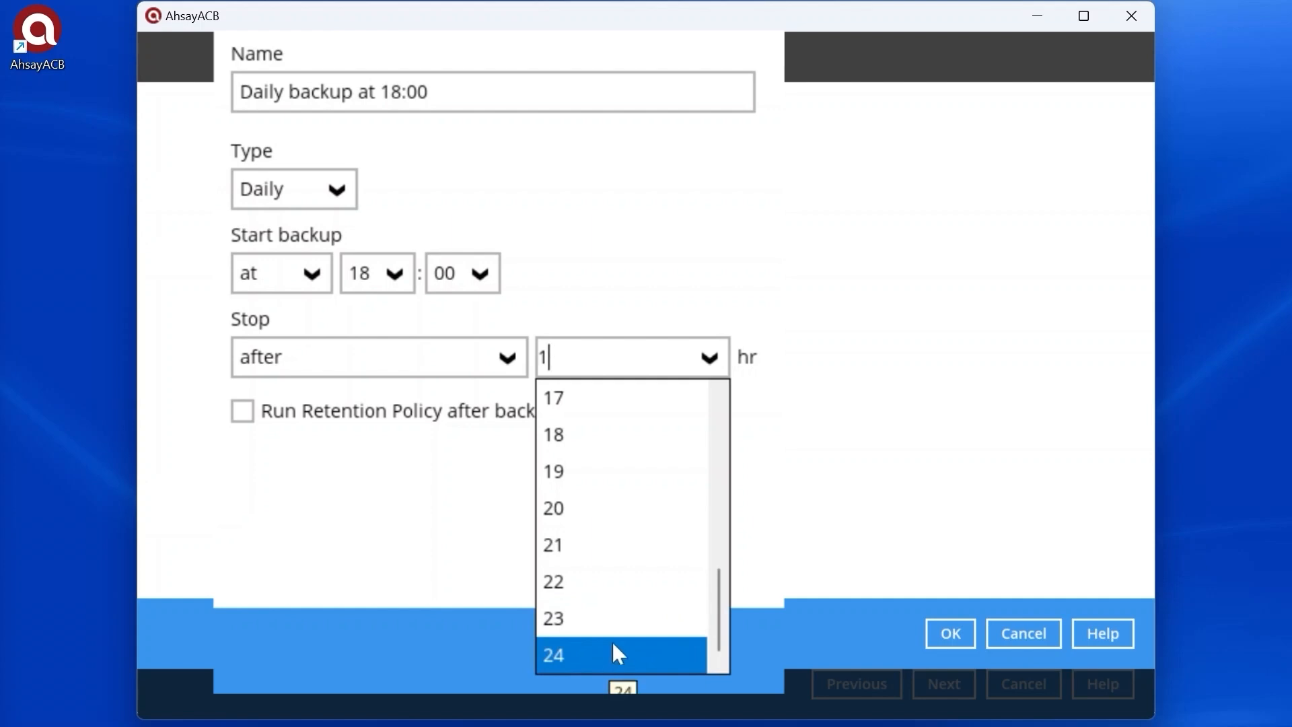
click(450, 361)
click(441, 416)
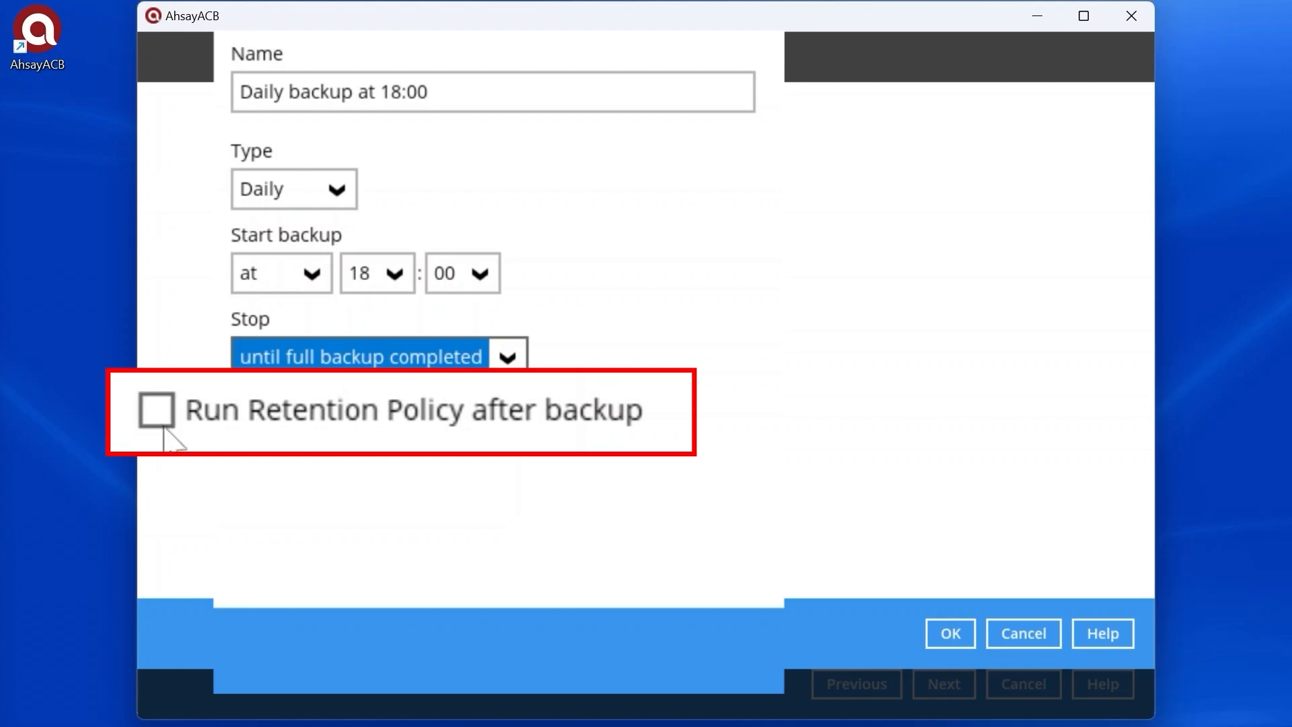
- Enable running the retention policy after backup in the new schedule, save it, and continue to the destination settings
click(244, 412)
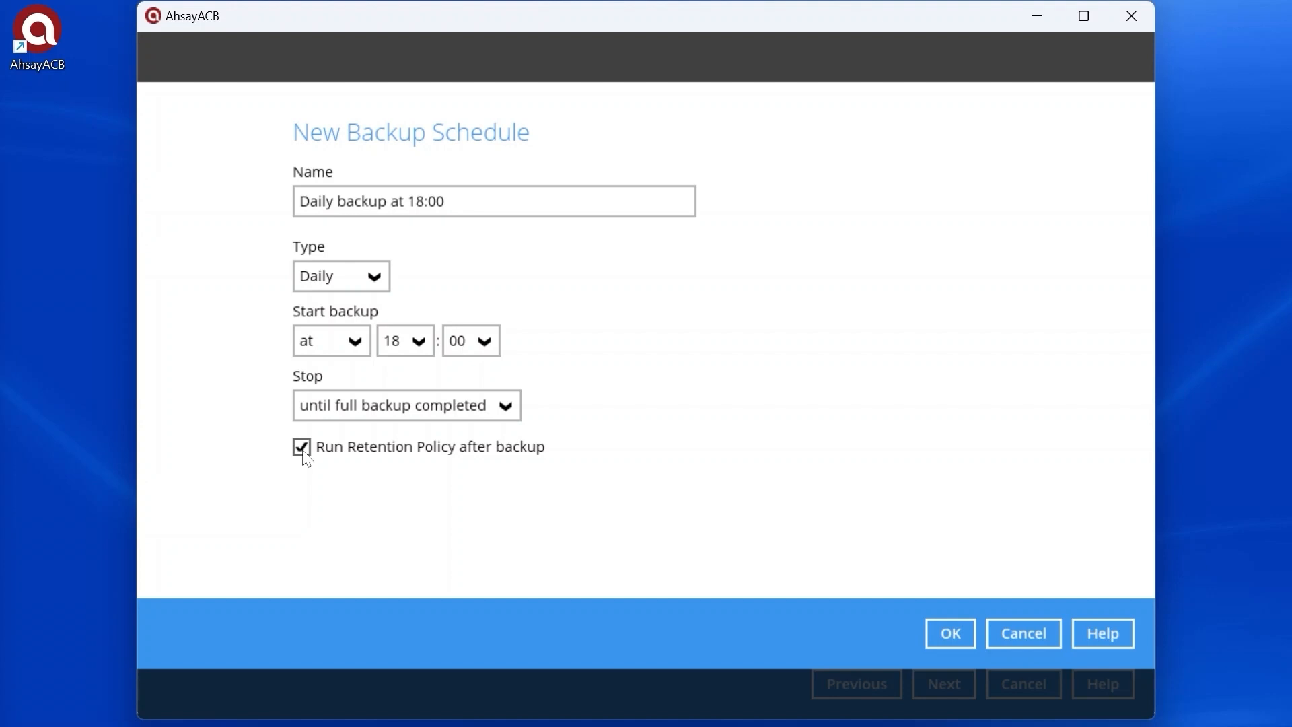
click(950, 633)
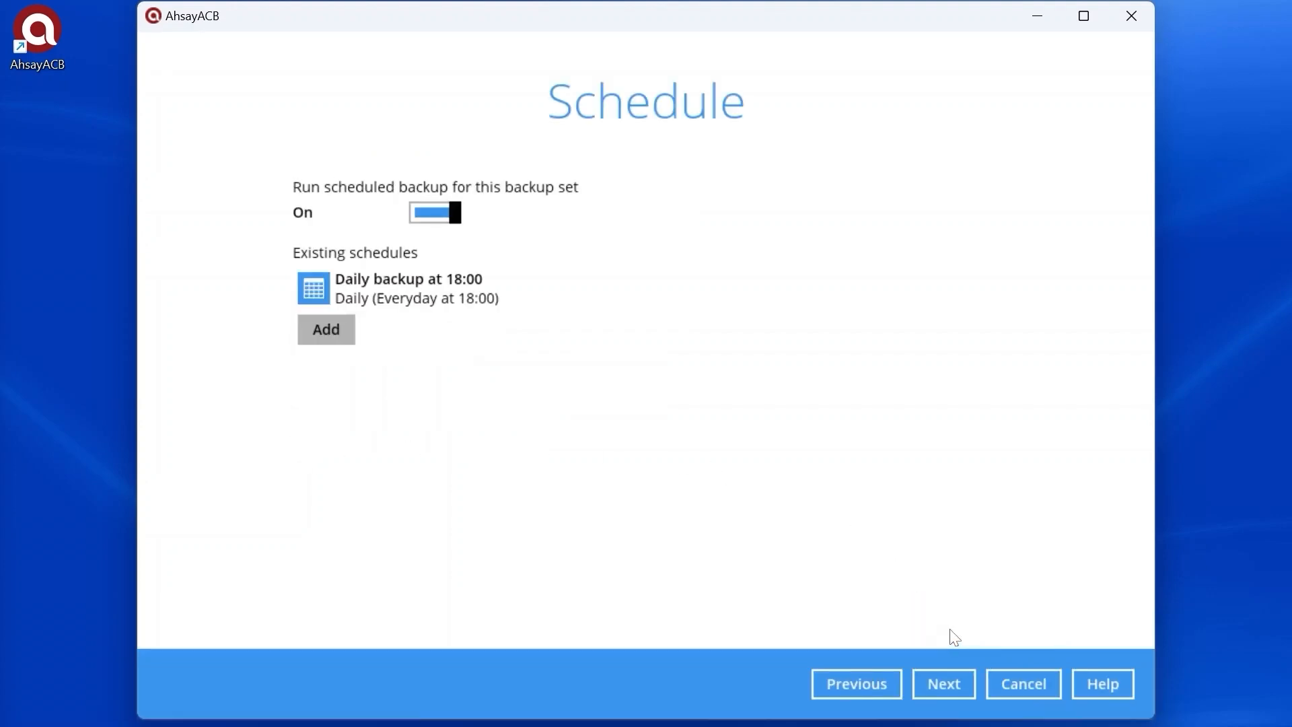
click(941, 685)
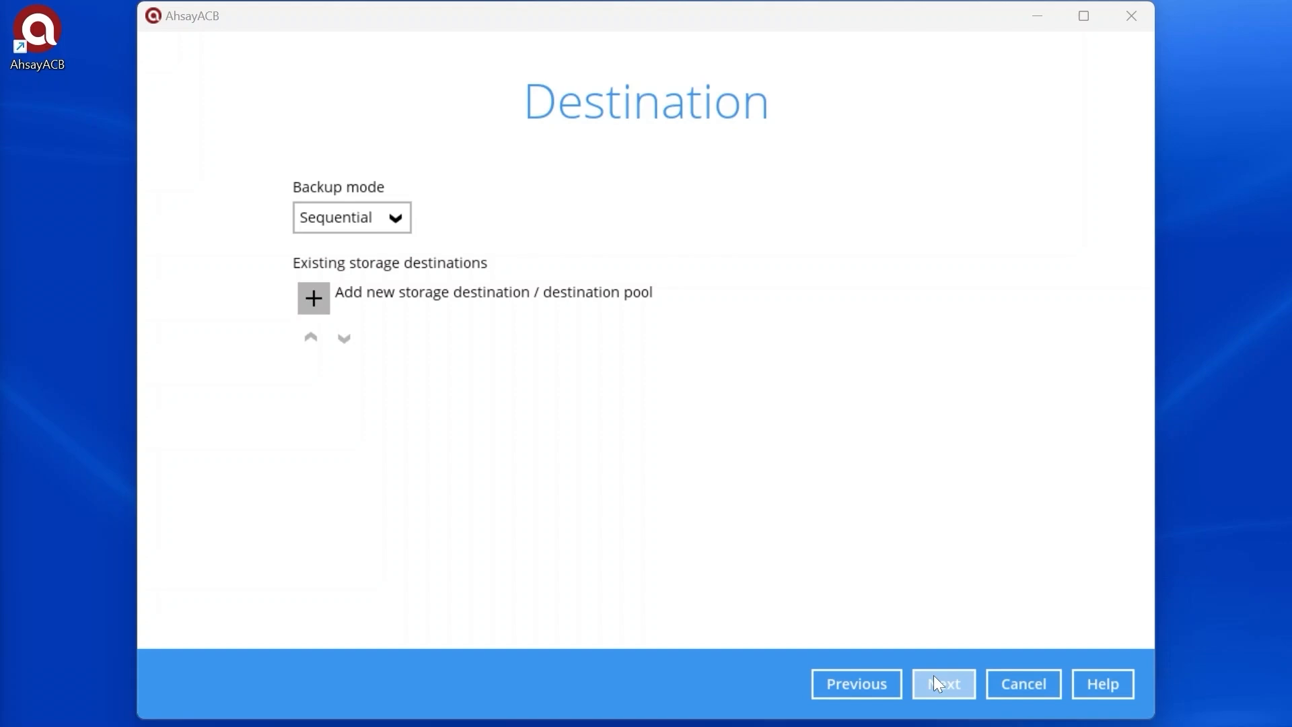
- Keep the Sequential backup mode and add Ahsay Drive (Singapore/Singapore) as the storage destination without a proxy
click(405, 228)
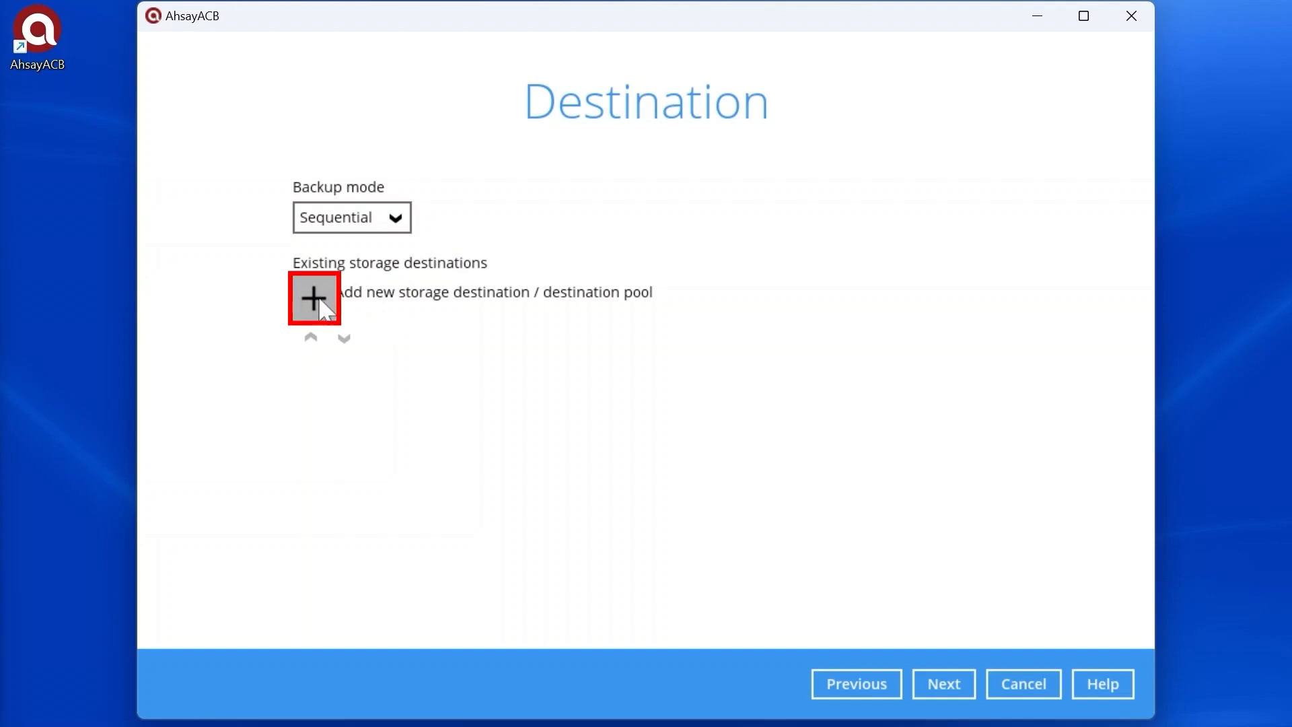
click(324, 308)
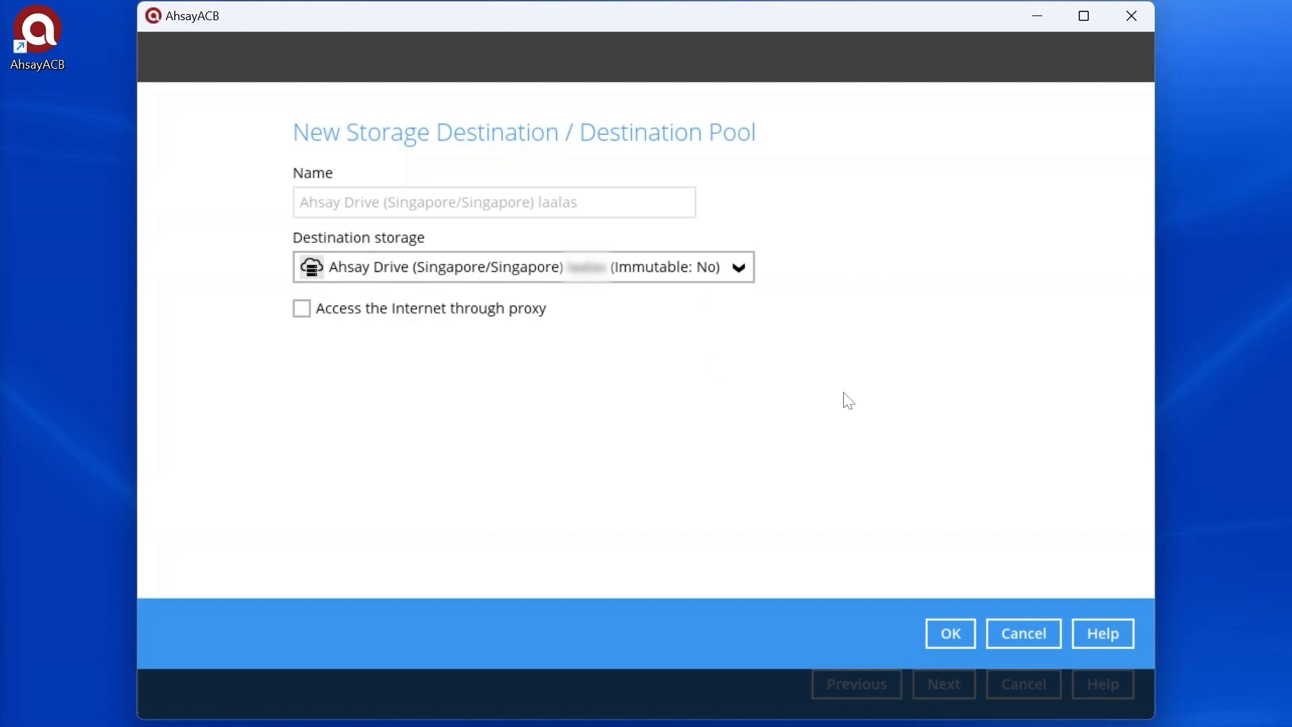
click(943, 633)
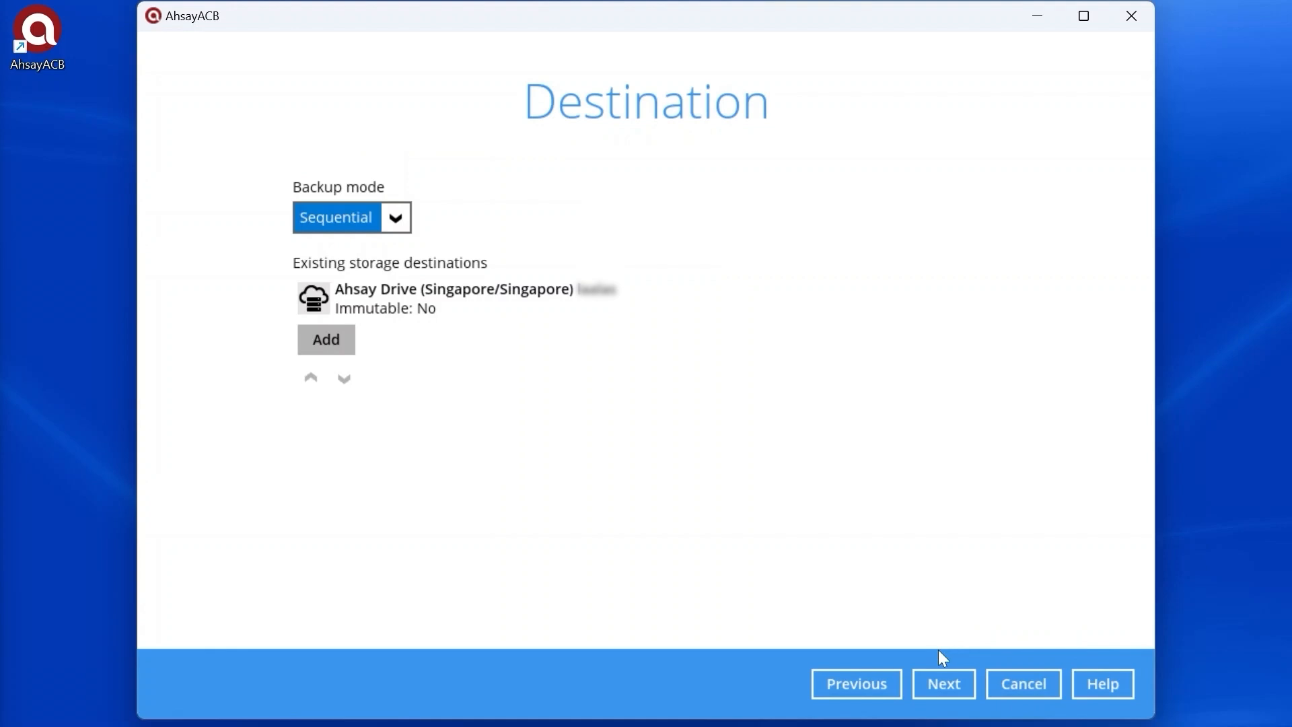
click(946, 686)
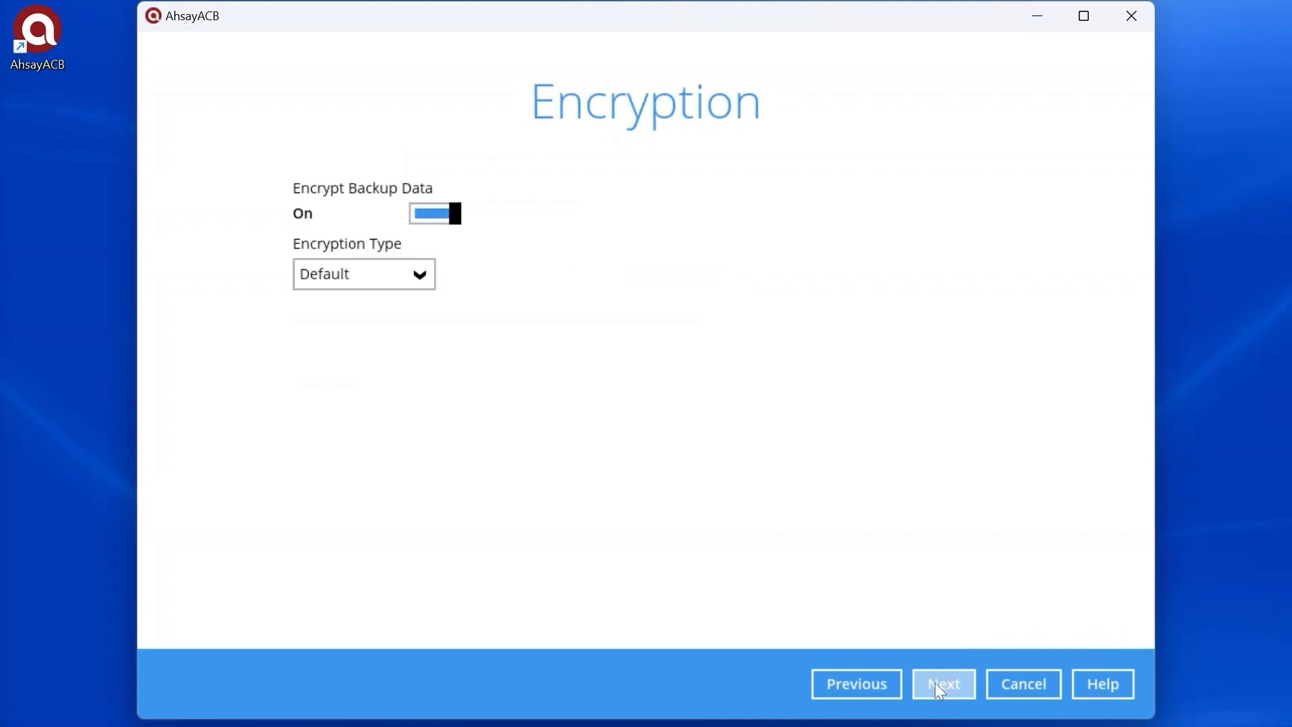
- Finish creating the backup set with Default encryption enabled and close the wizard without starting a backup
click(935, 682)
click(941, 681)
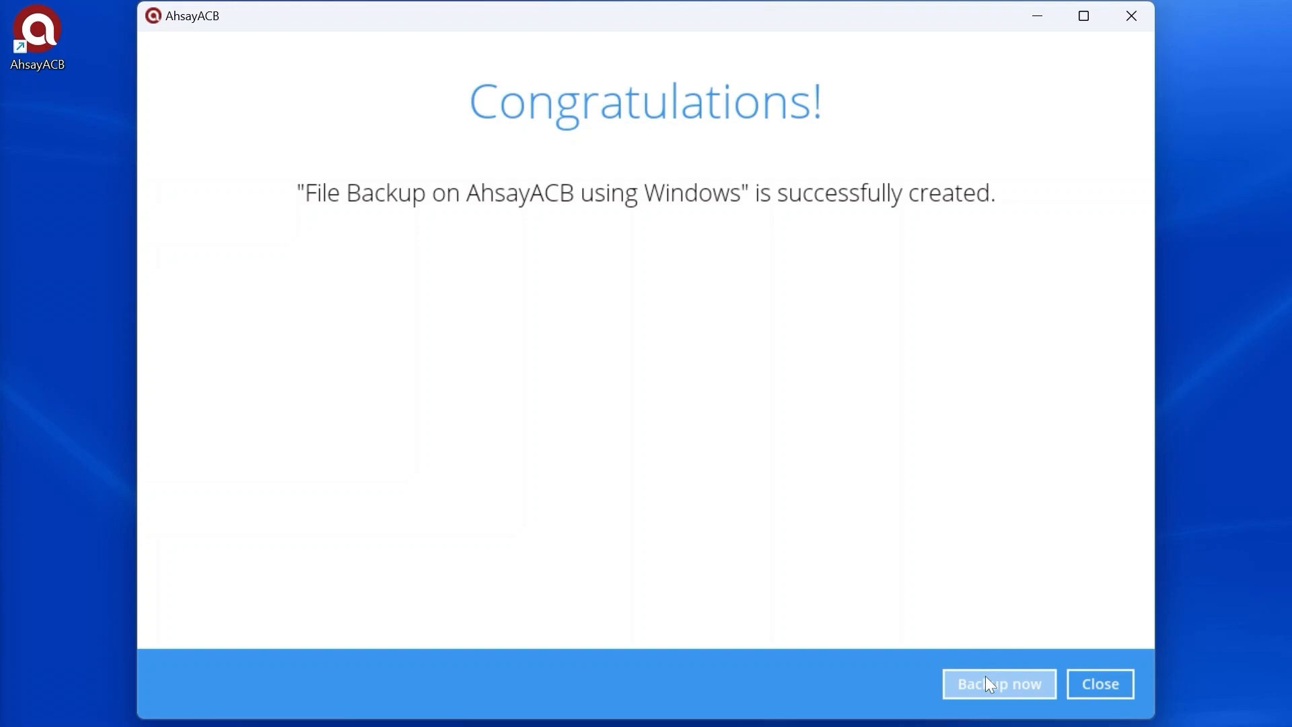
click(1101, 682)
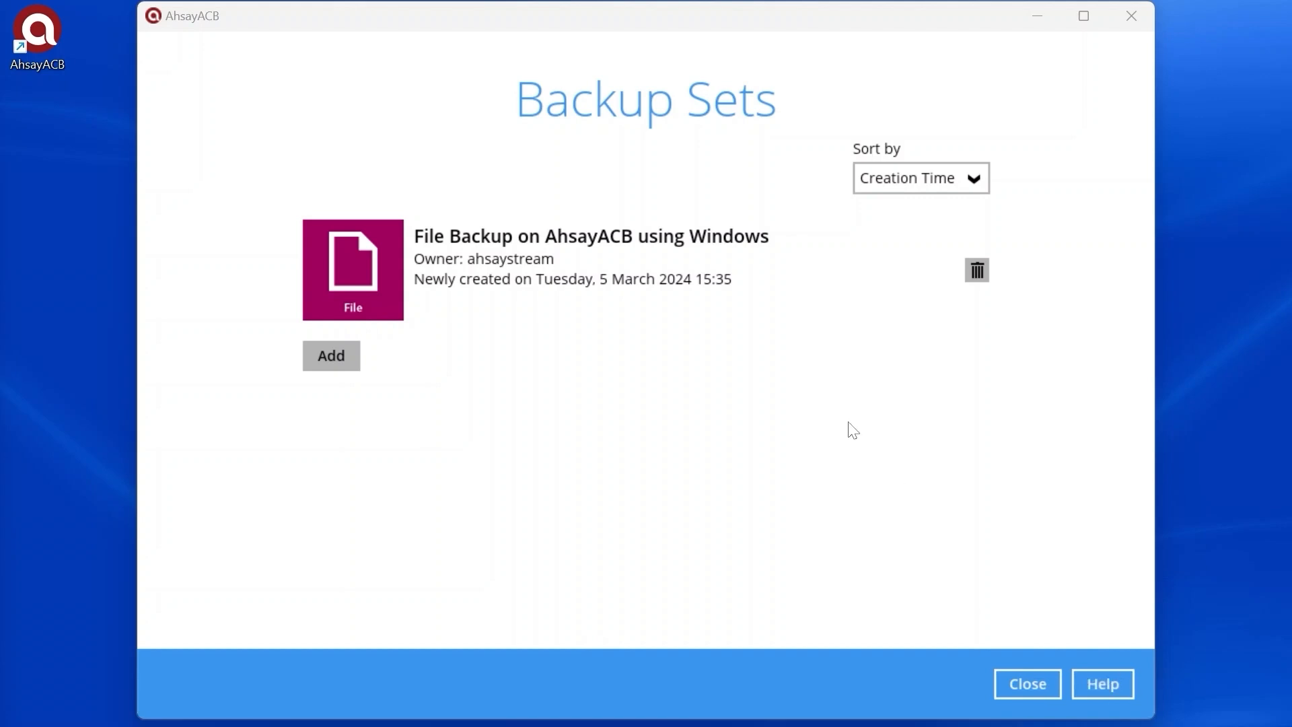
- Open the "File Backup on AhsayACB using Windows" backup set and enter the password for Windows User Authentication
click(772, 271)
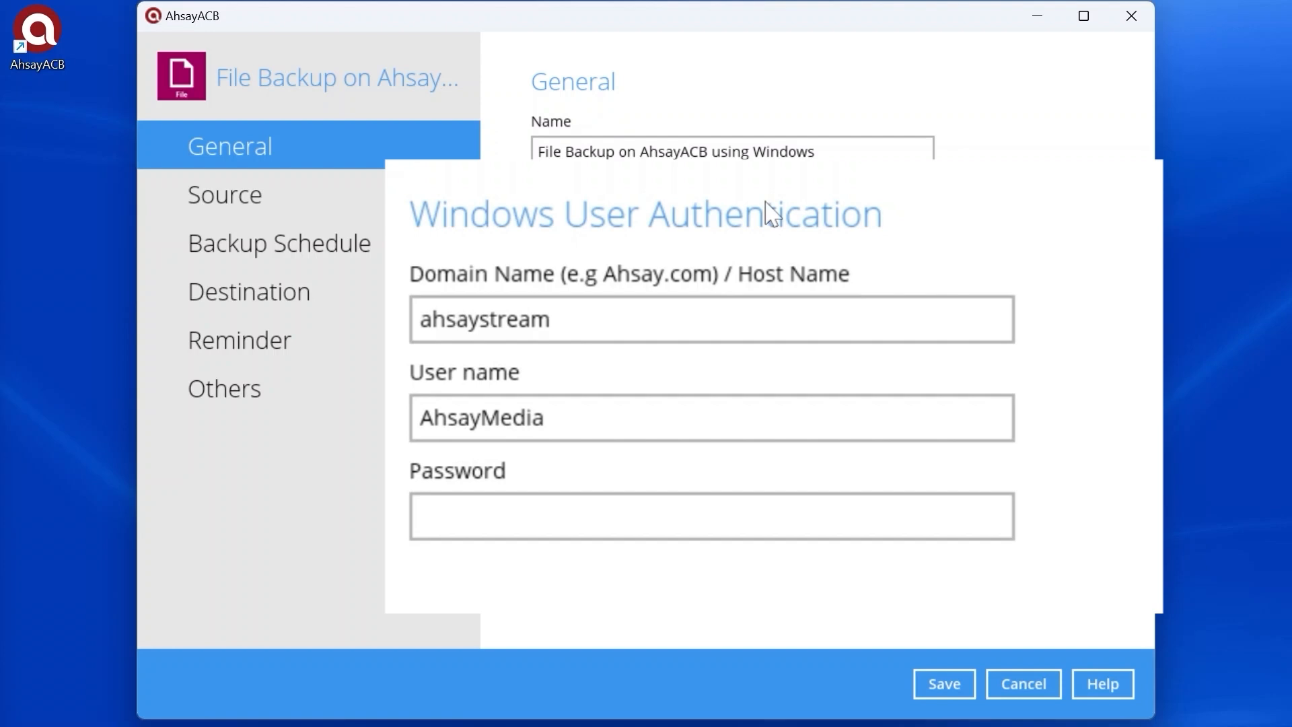
click(712, 516)
text(••••••••)
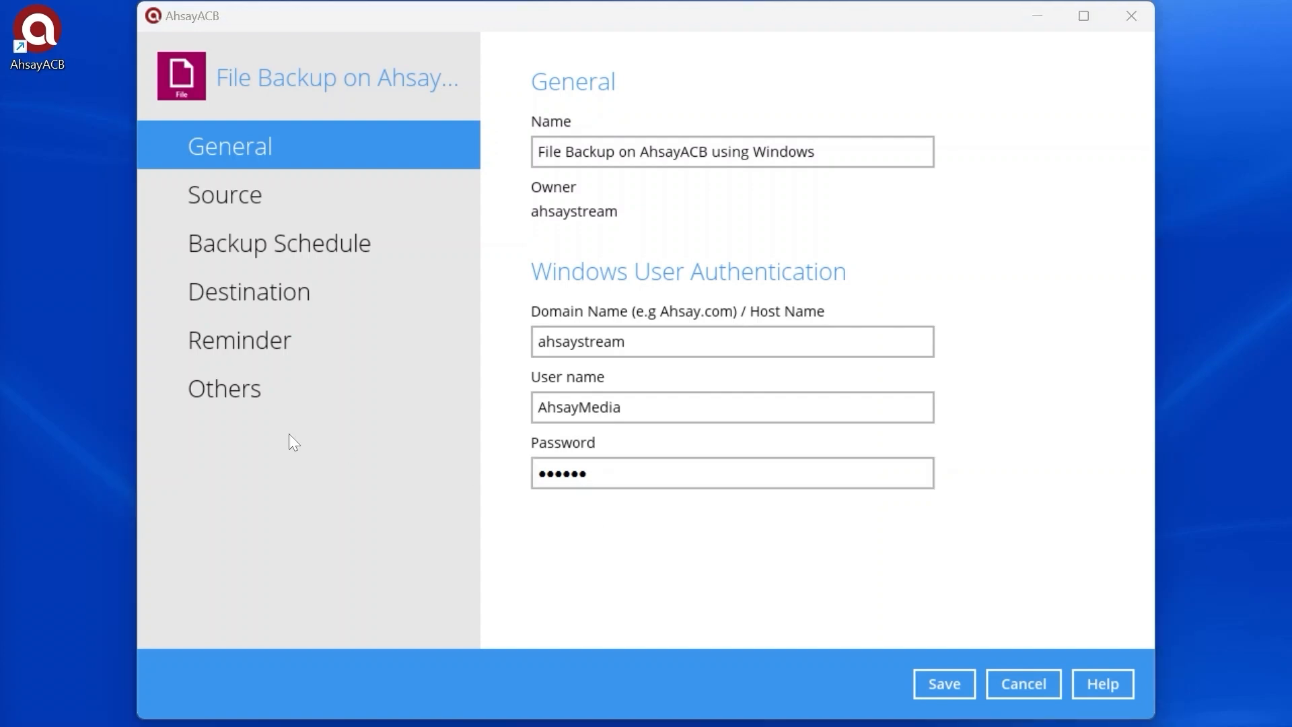
- Keep the backup set's retention policy for deleted files at 7 days and save the backup set settings
click(249, 396)
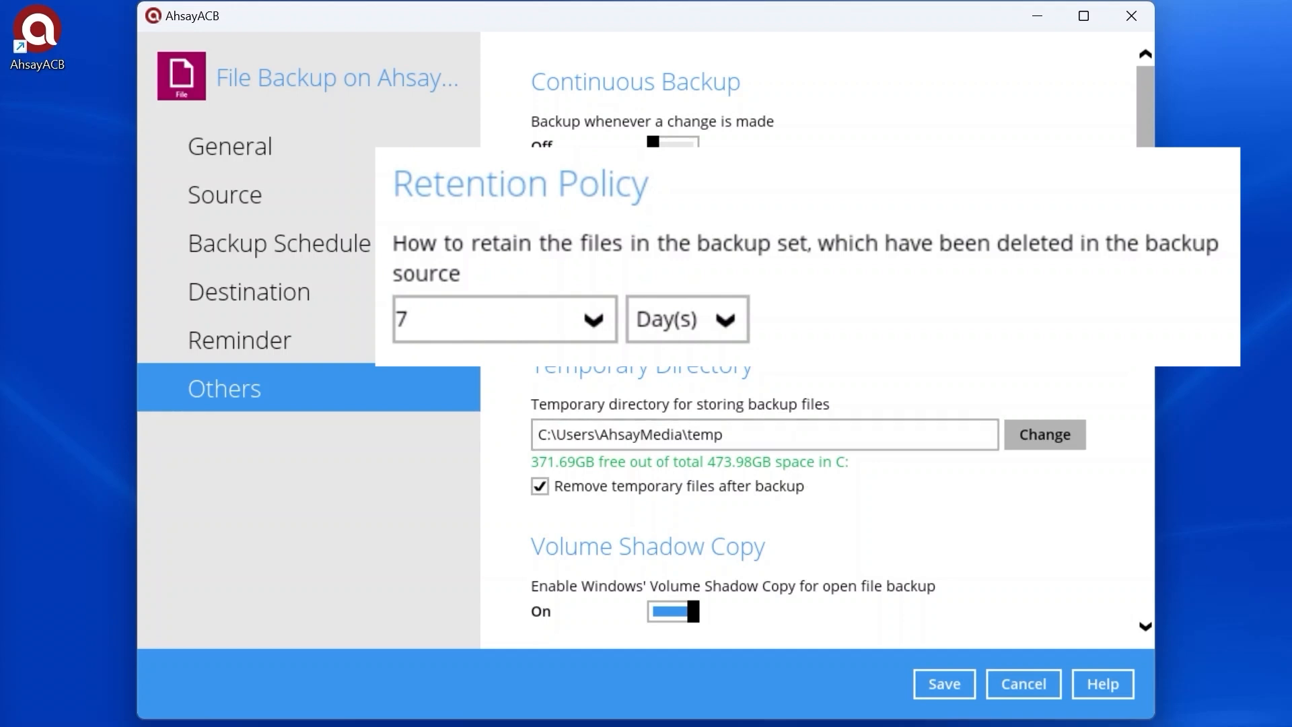
click(717, 321)
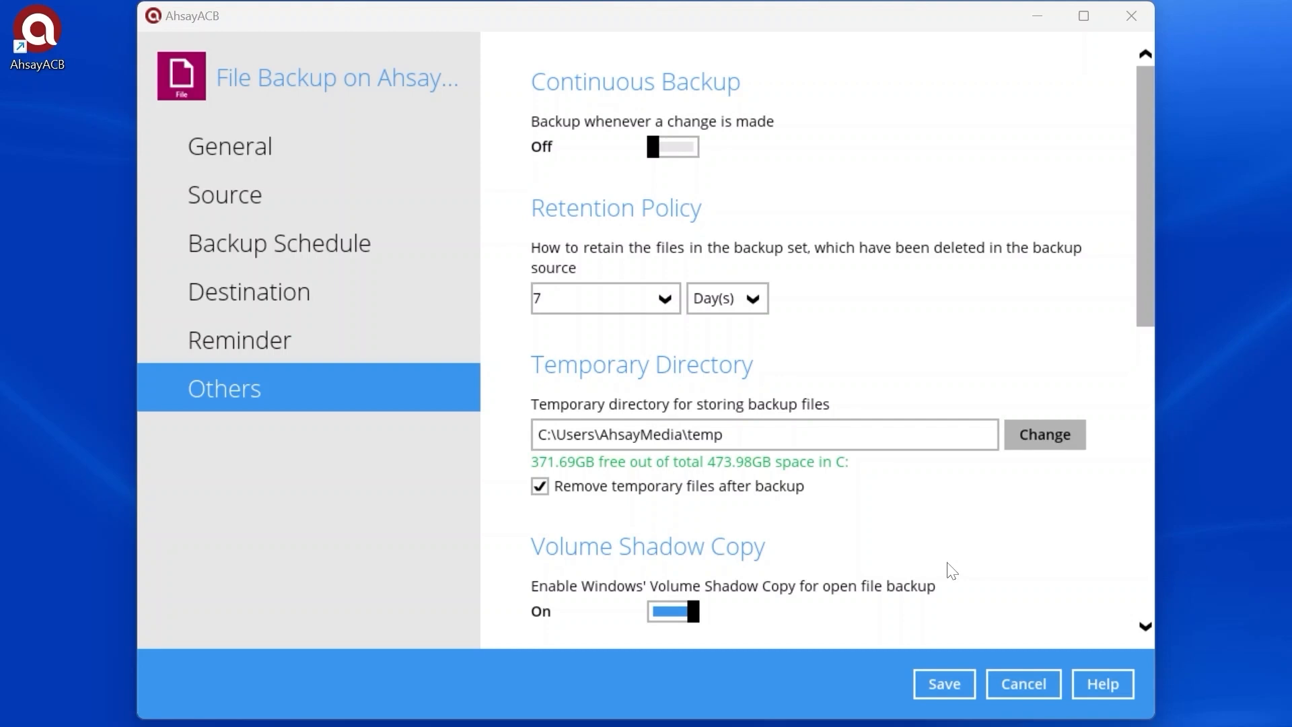
click(940, 680)
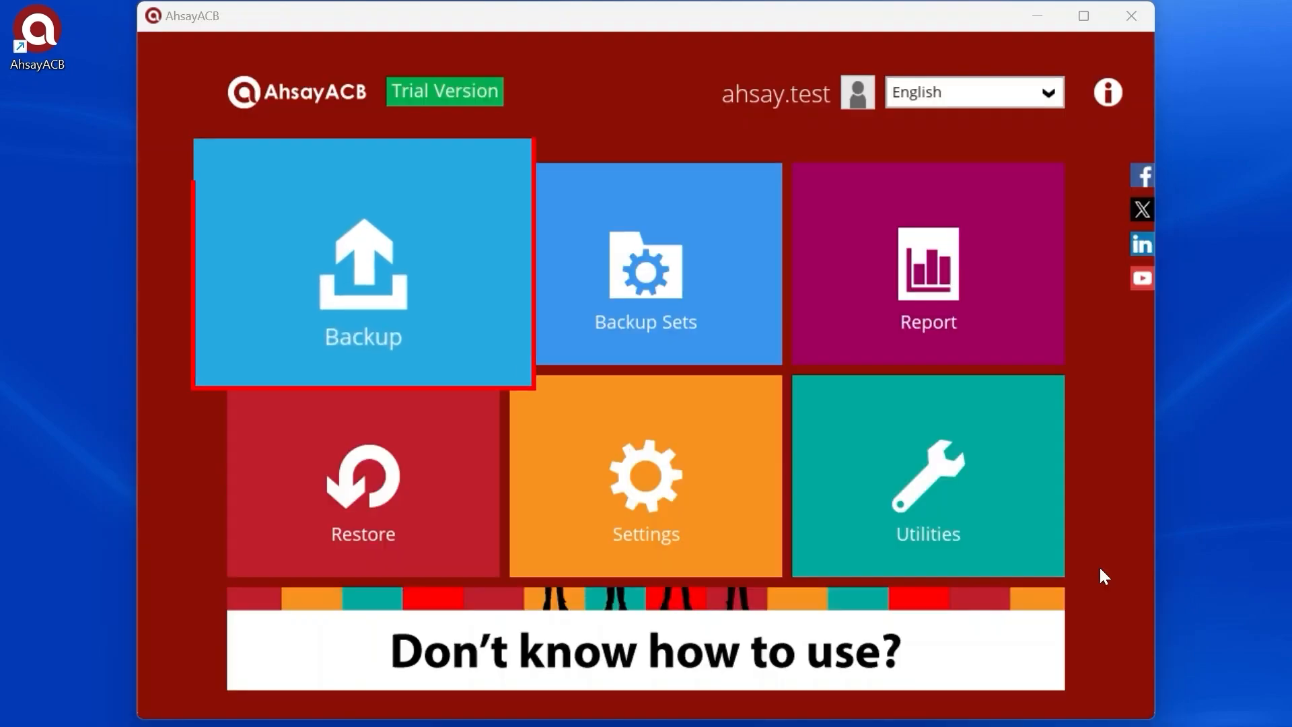
- Start a manual backup of "File Backup on AhsayACB using Windows" without data migration or running the retention policy
click(385, 284)
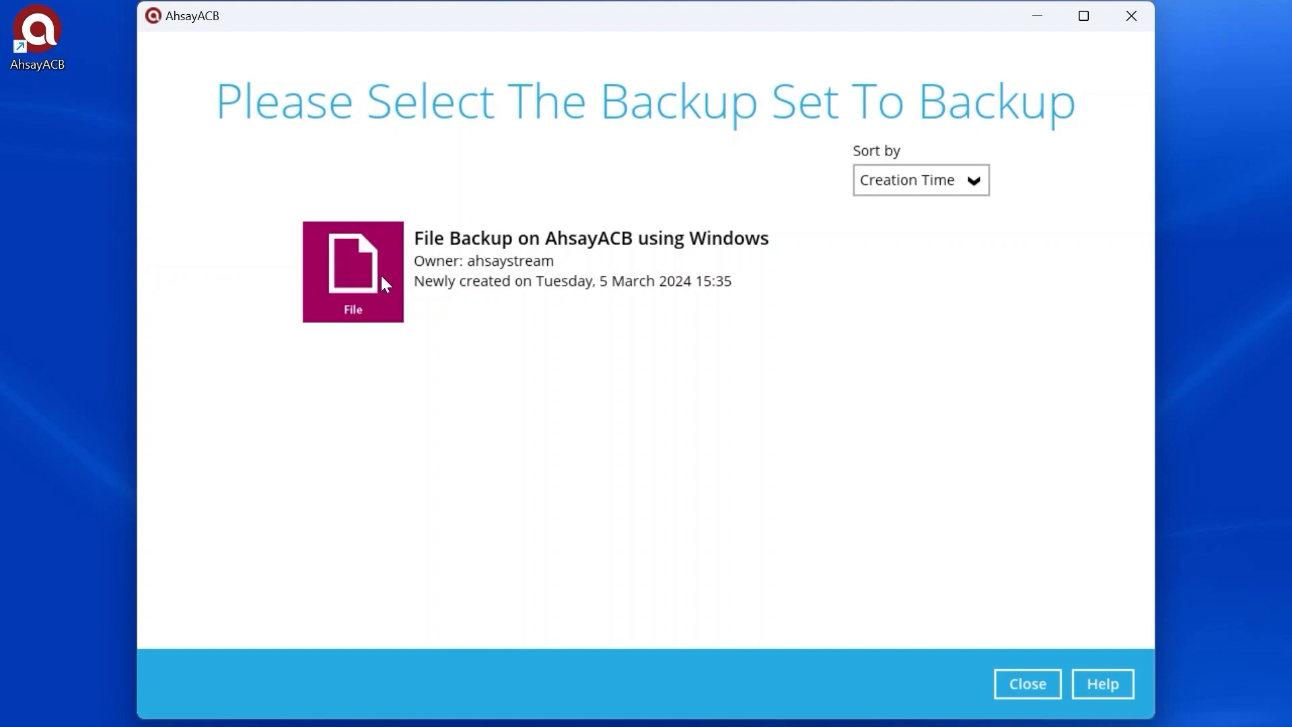
click(661, 254)
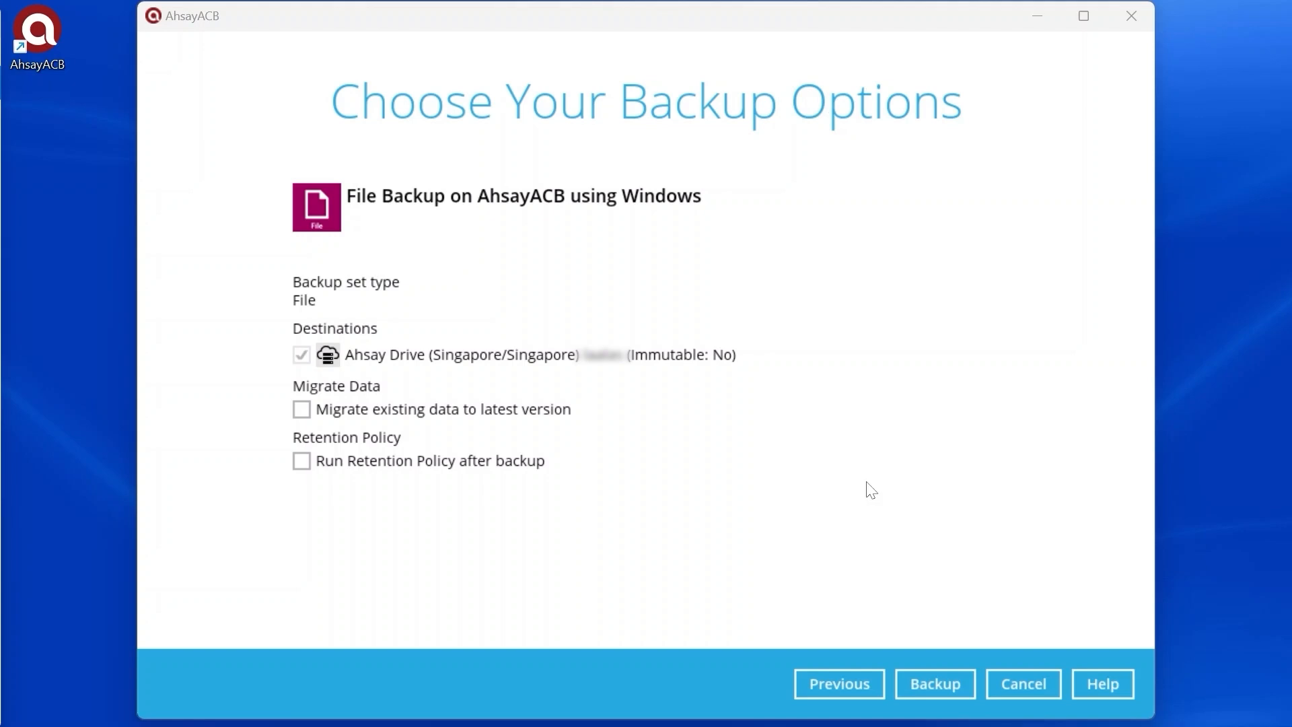
click(932, 694)
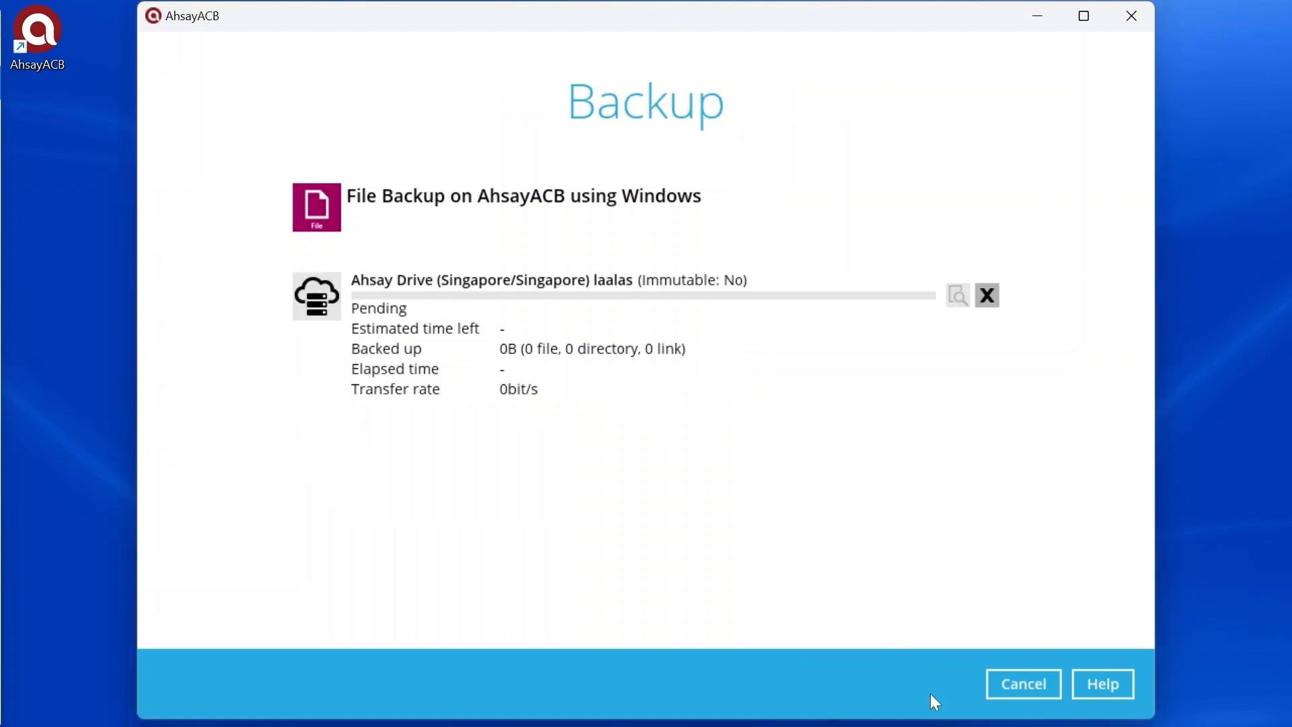